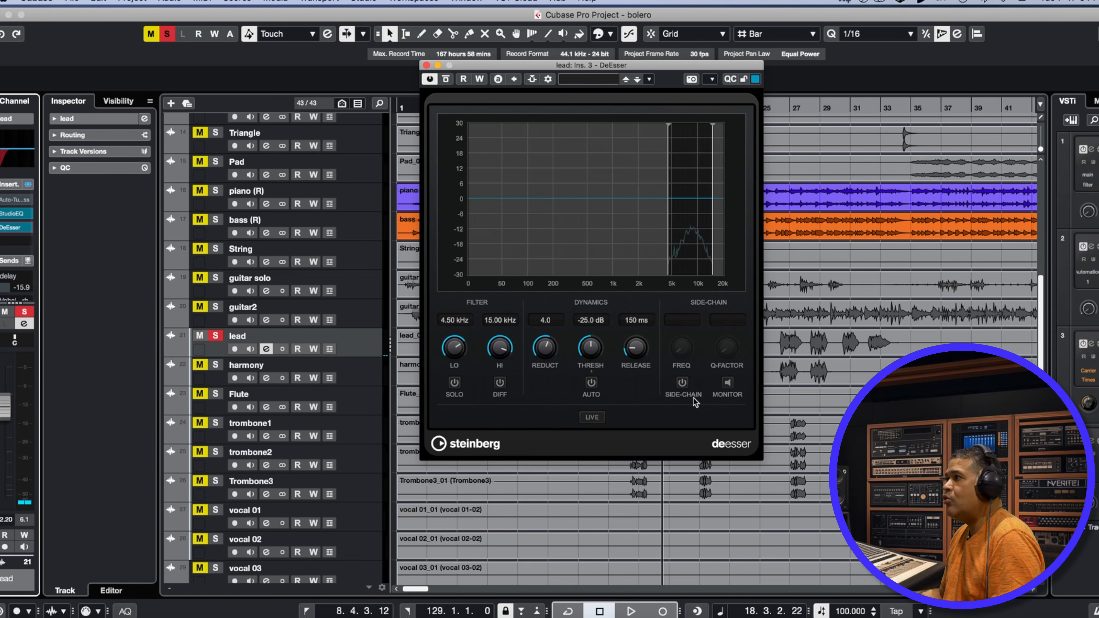
Enable the side-chain filter in the lead track's DeEsser and turn on its monitoring during playback
{"action": "left_click", "coordinate": [682, 383]}
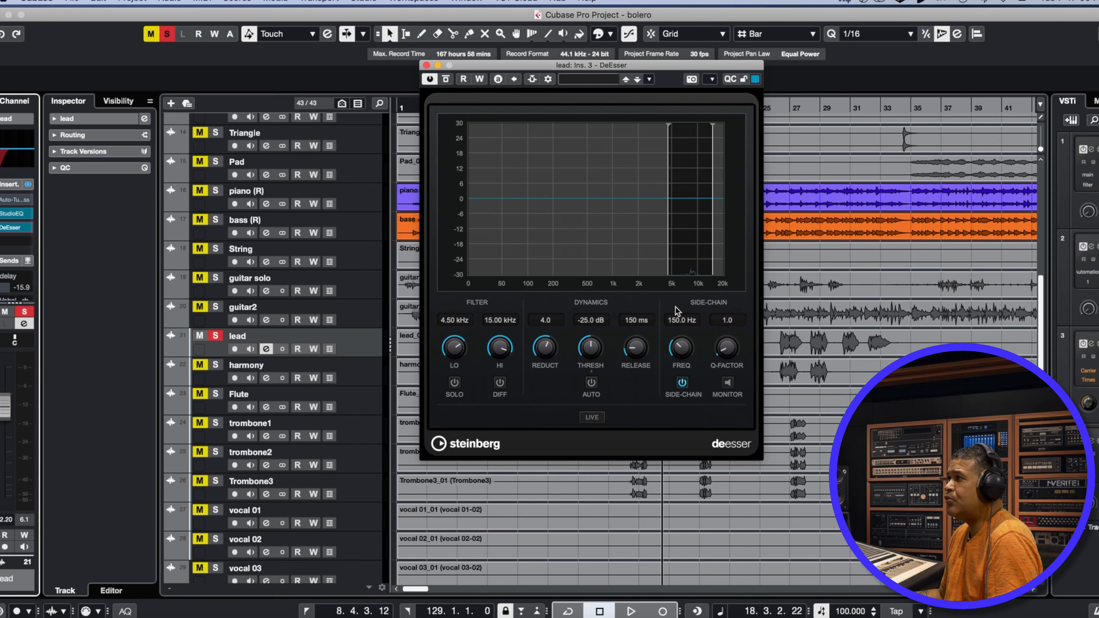
{"action": "key", "text": "space"}
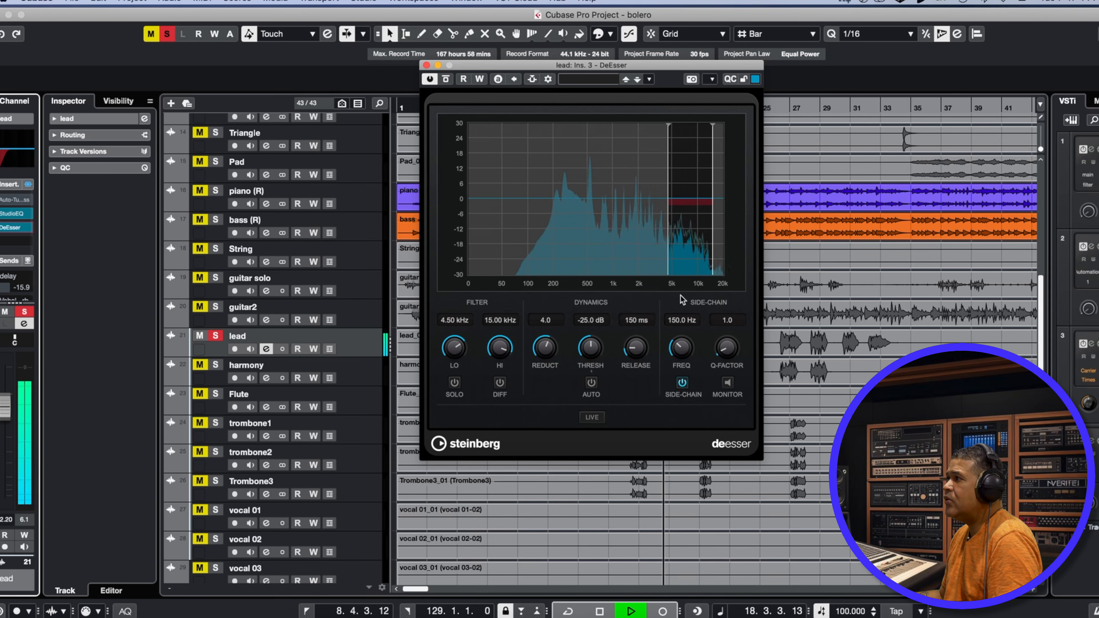
{"action": "left_click", "coordinate": [728, 383]}
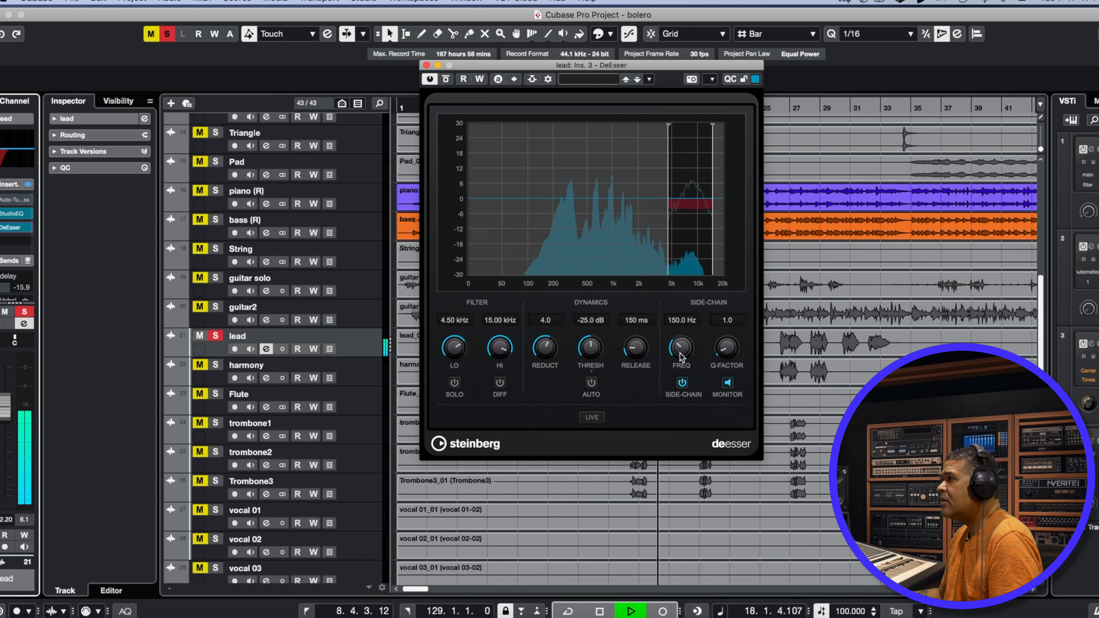
Set the DeEsser's side-chain frequency to 1.99 kHz while auditioning the vocal, and turn side-chain monitoring off
{"action": "left_click_drag", "start_coordinate": [676, 345], "coordinate": [675, 355]}
{"action": "key", "text": "space"}
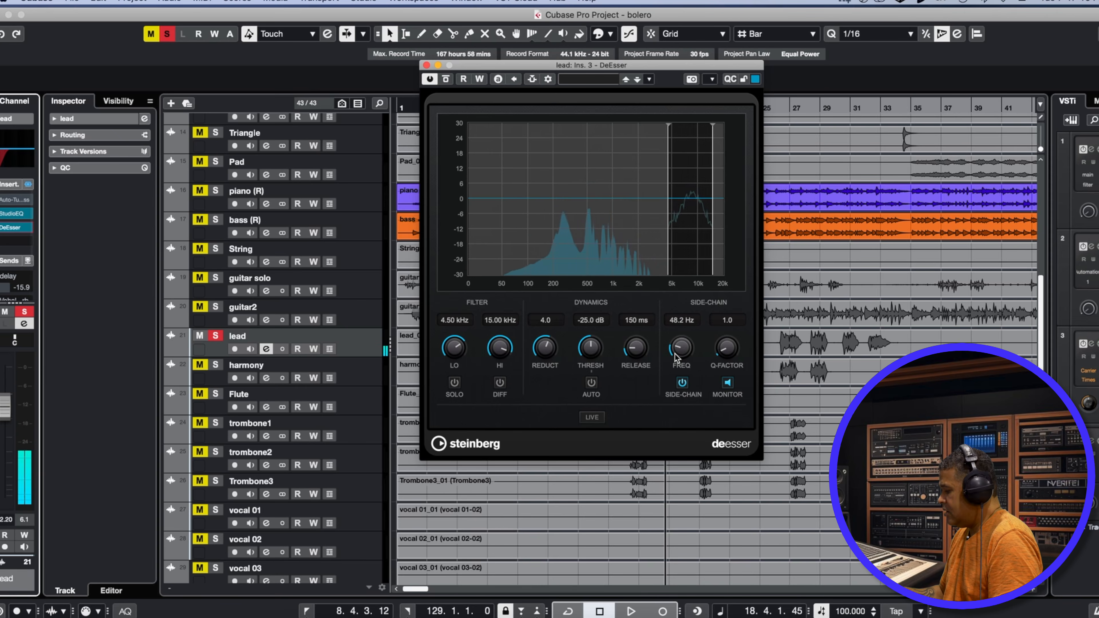
{"action": "key", "text": "space"}
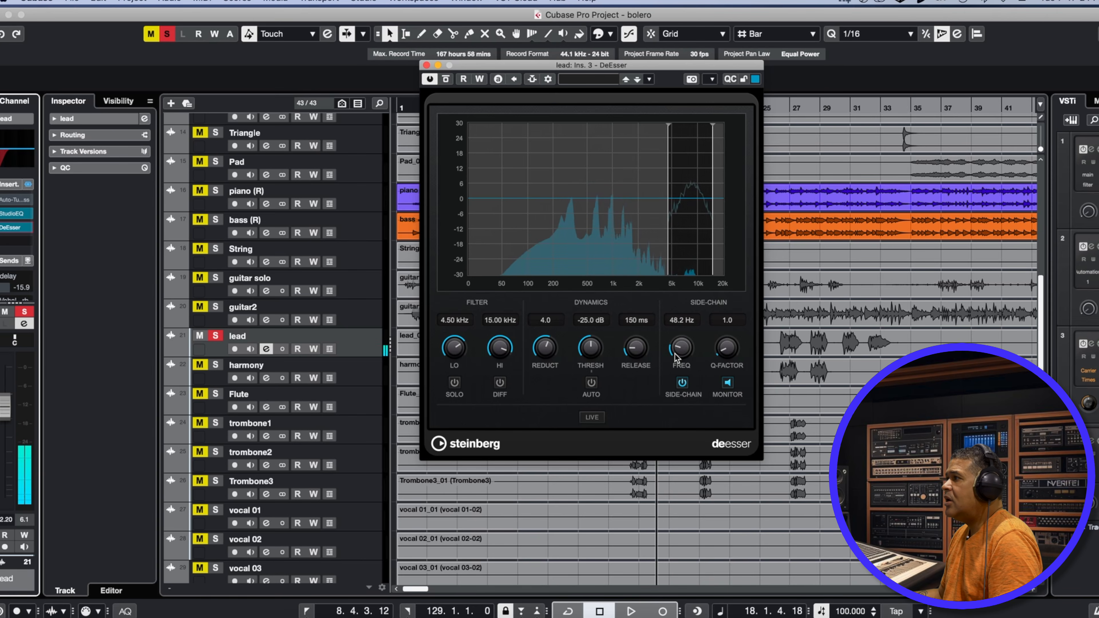
{"action": "mouse_move", "coordinate": [678, 346]}
{"action": "left_mouse_down"}
{"action": "mouse_move", "coordinate": [684, 318]}
{"action": "mouse_move", "coordinate": [675, 332]}
{"action": "left_mouse_up"}
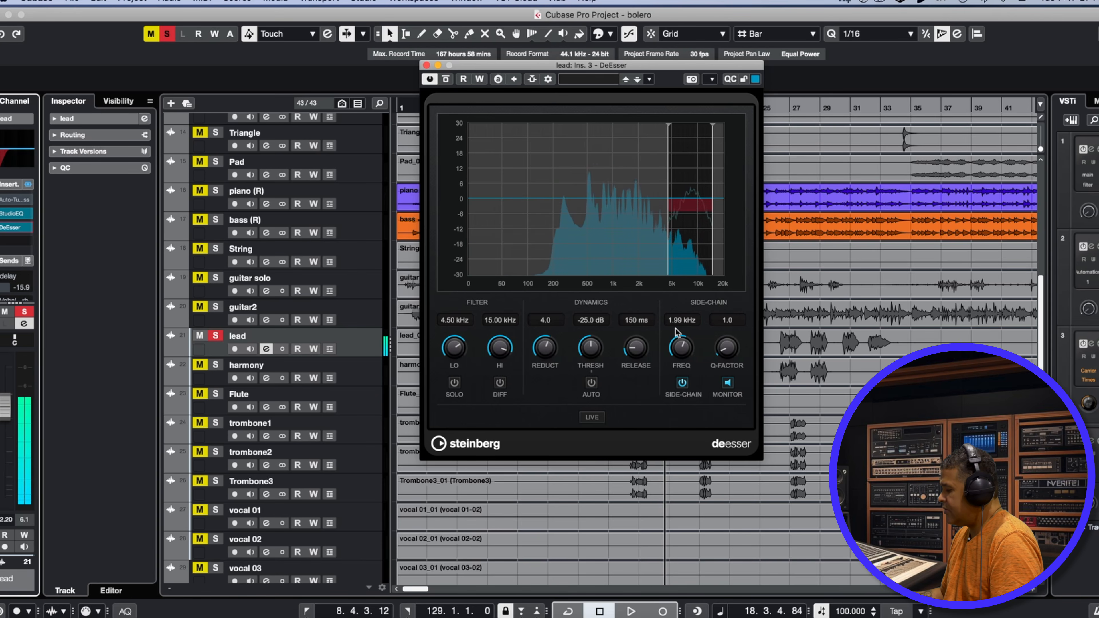
{"action": "key", "text": "space"}
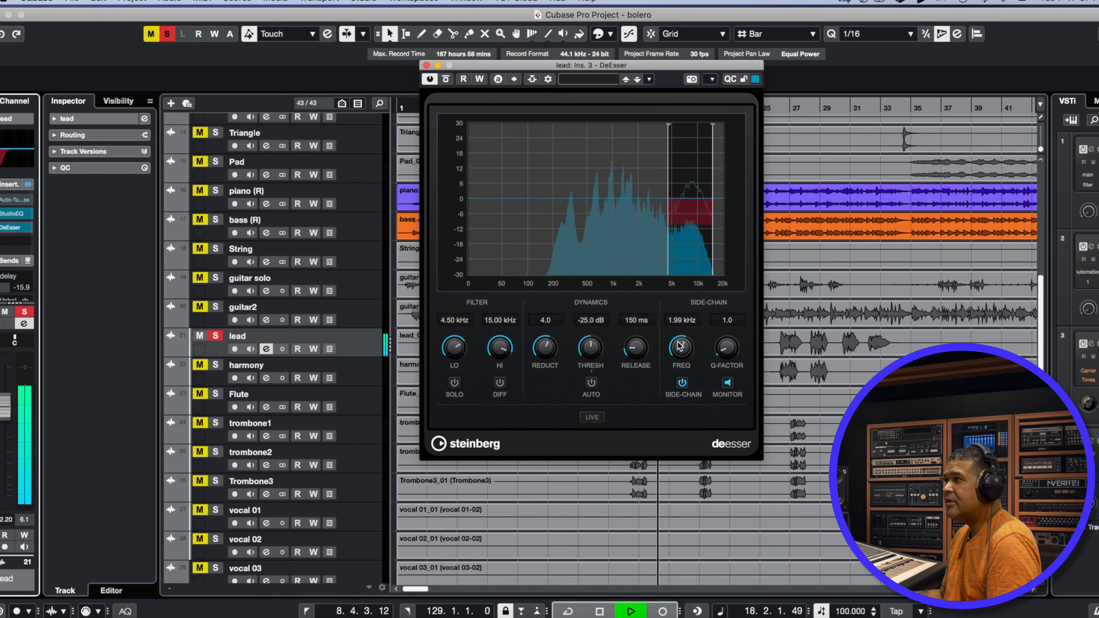
{"action": "key", "text": "space"}
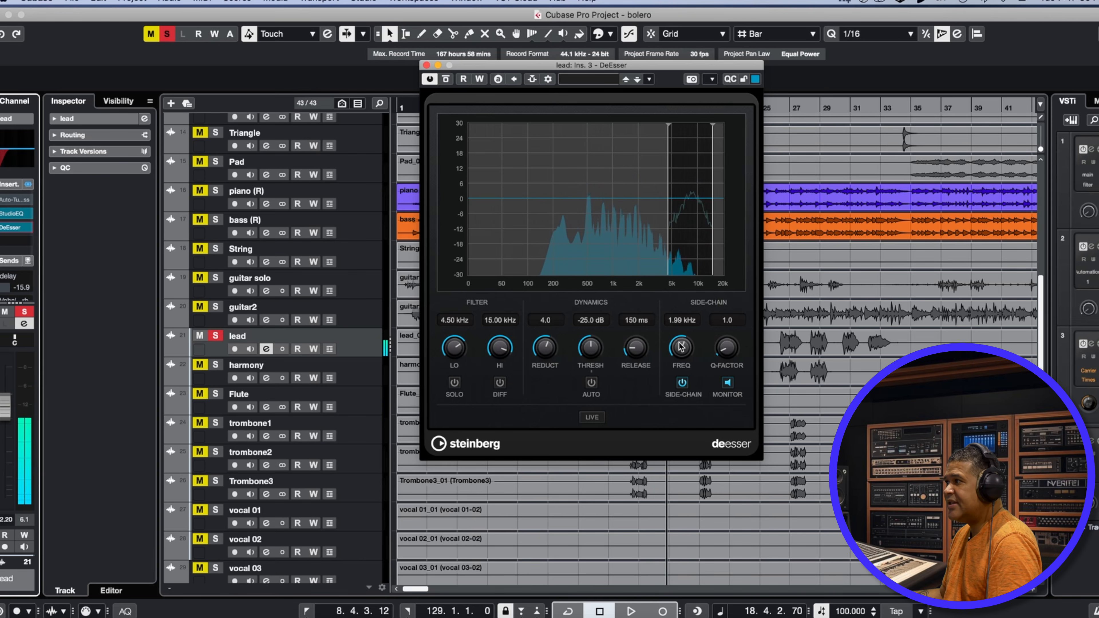
{"action": "left_click", "coordinate": [727, 383]}
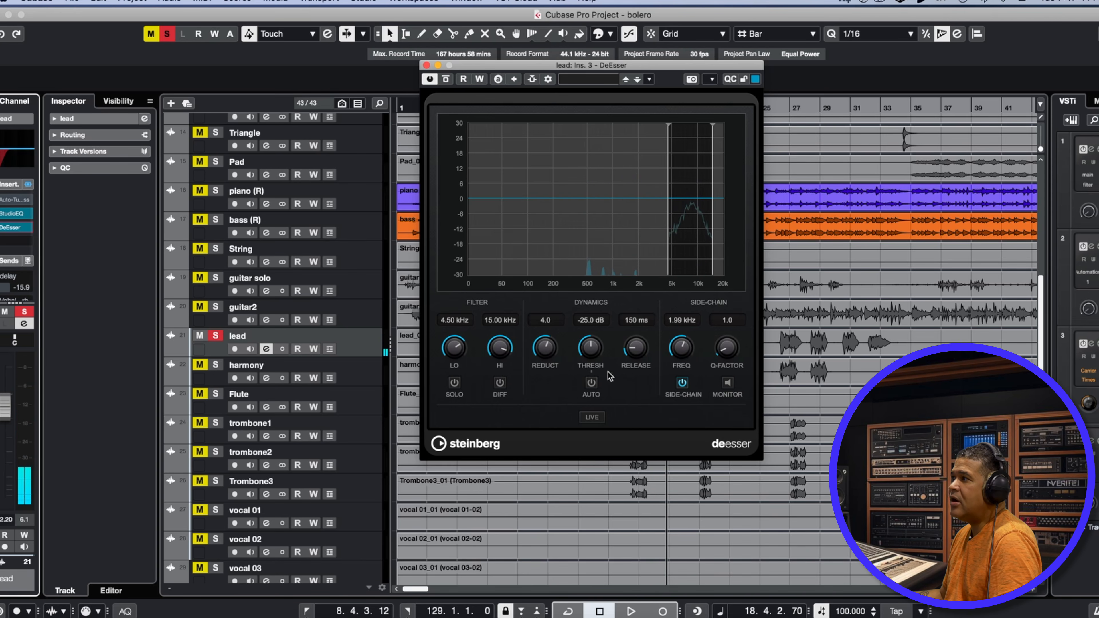
Lower the DeEsser's threshold to -33.0 dB while auditioning the soloed lead vocal
{"action": "key", "text": "KP_Subtract"}
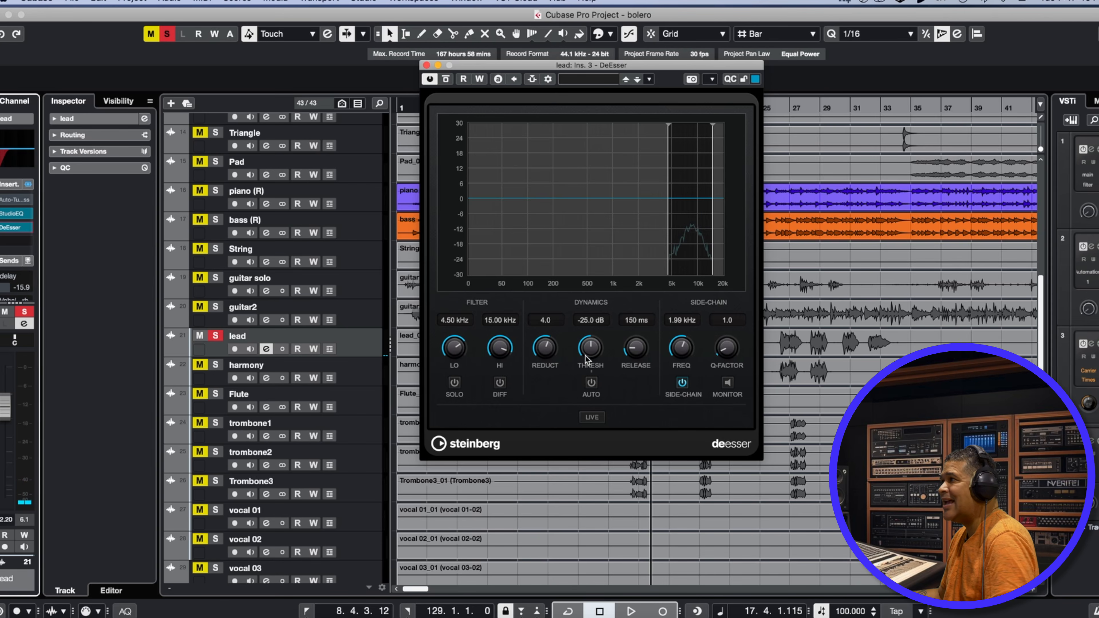
{"action": "key", "text": "space"}
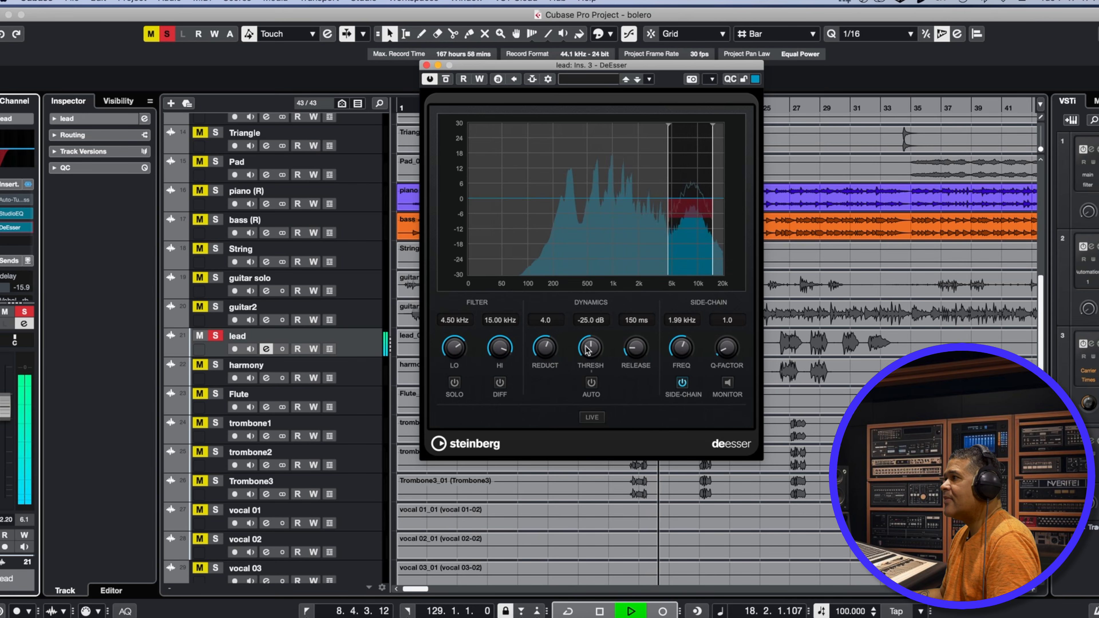
{"action": "left_click_drag", "start_coordinate": [588, 350], "coordinate": [588, 363]}
{"action": "key", "text": "space"}
{"action": "key", "text": "space"}
{"action": "left_click_drag", "start_coordinate": [587, 346], "coordinate": [587, 352]}
{"action": "key", "text": "space"}
{"action": "key", "text": "space"}
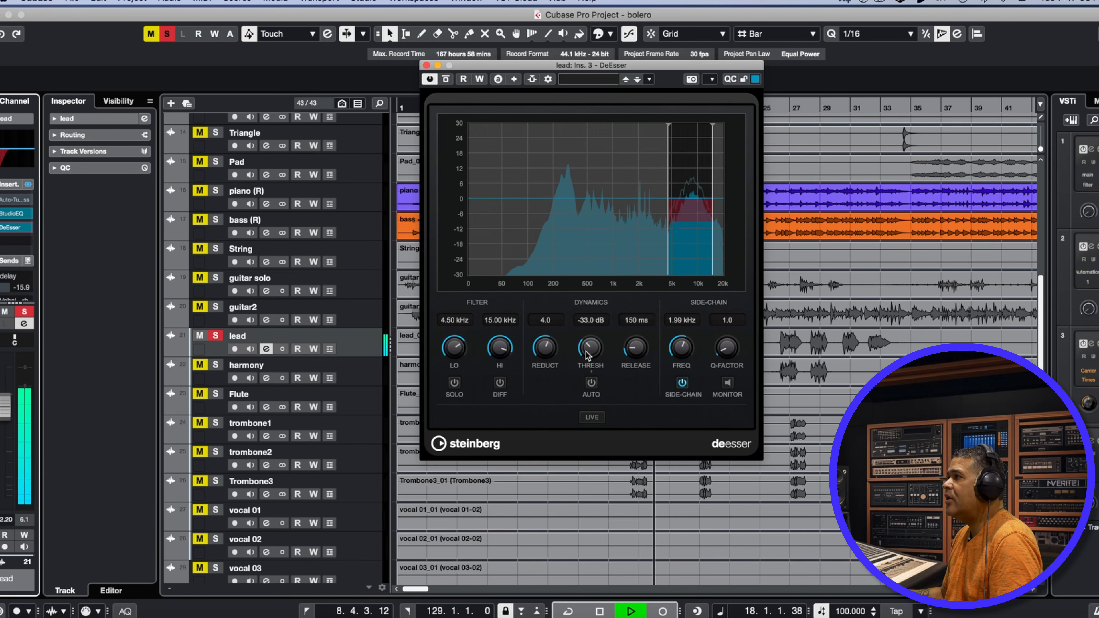
{"action": "key", "text": "space"}
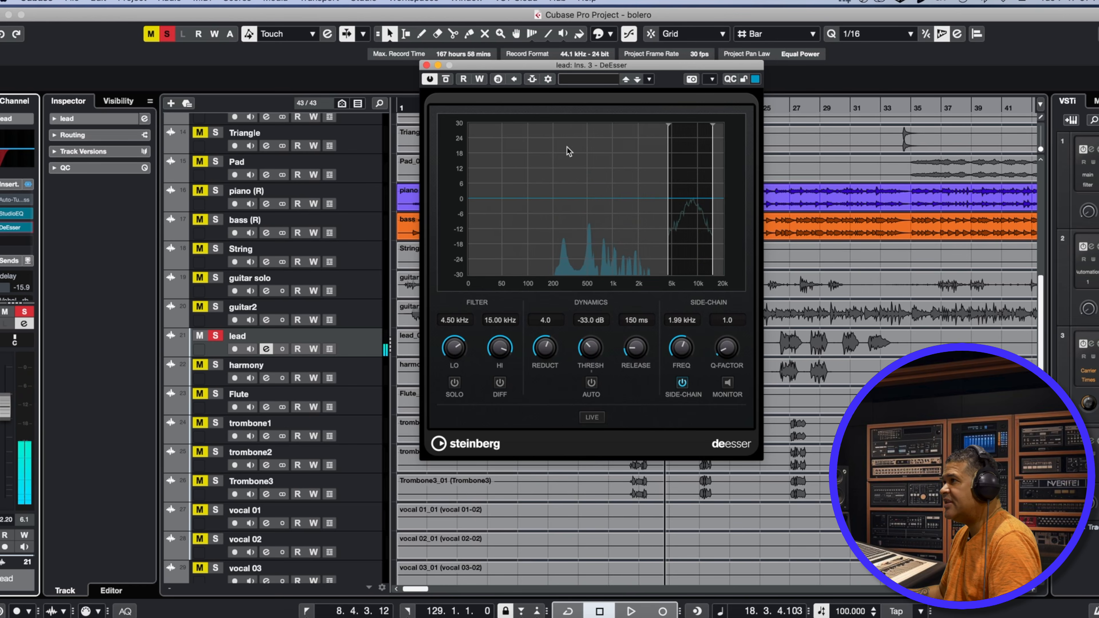
Compare the lead vocal with the DeEsser switched on and off, and listen to it in the full mix
{"action": "left_click", "coordinate": [430, 79]}
{"action": "key", "text": "space"}
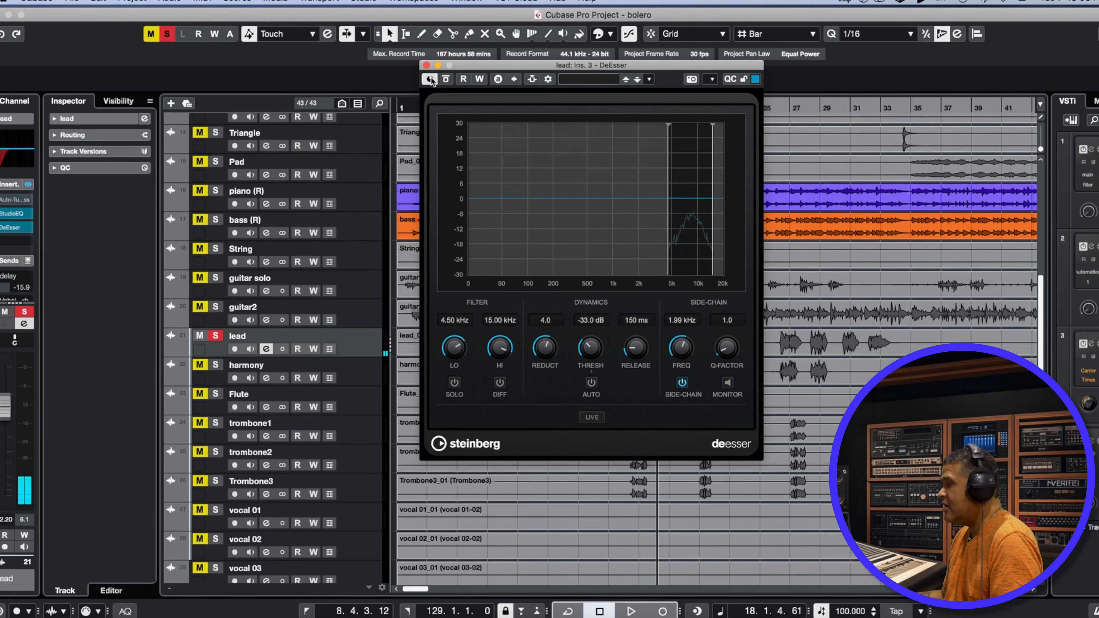
{"action": "key", "text": "space"}
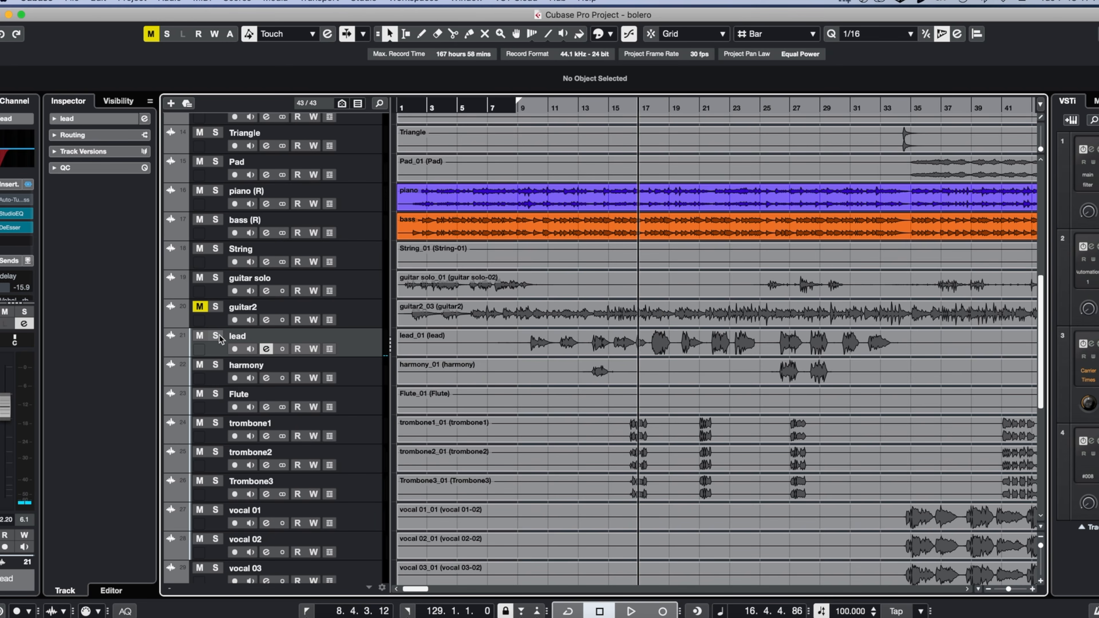
{"action": "key", "text": "space"}
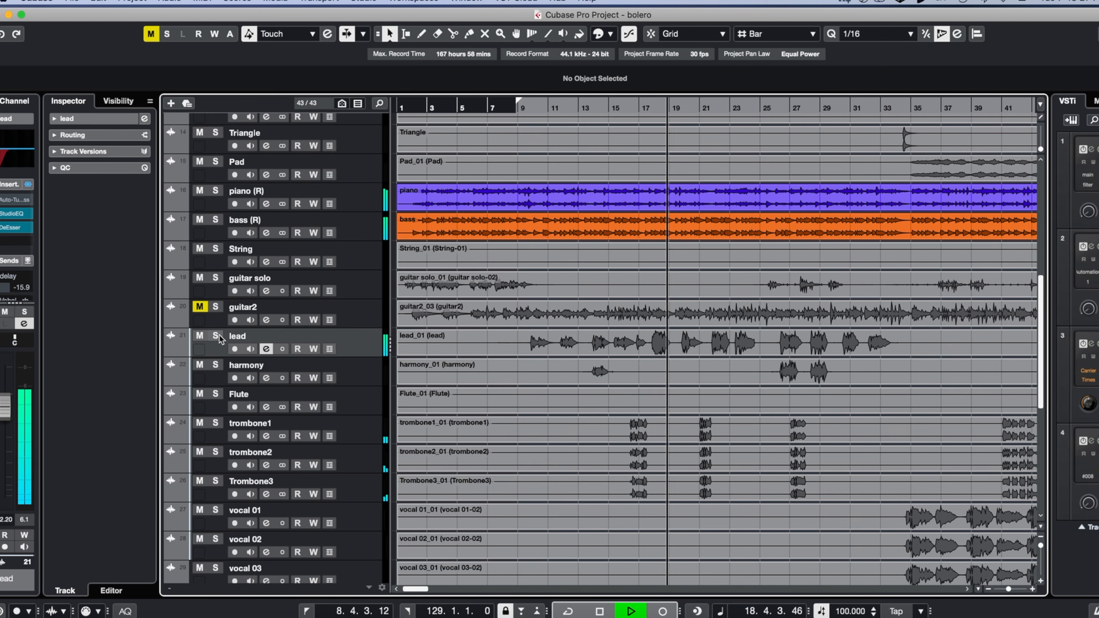
{"action": "key", "text": "space"}
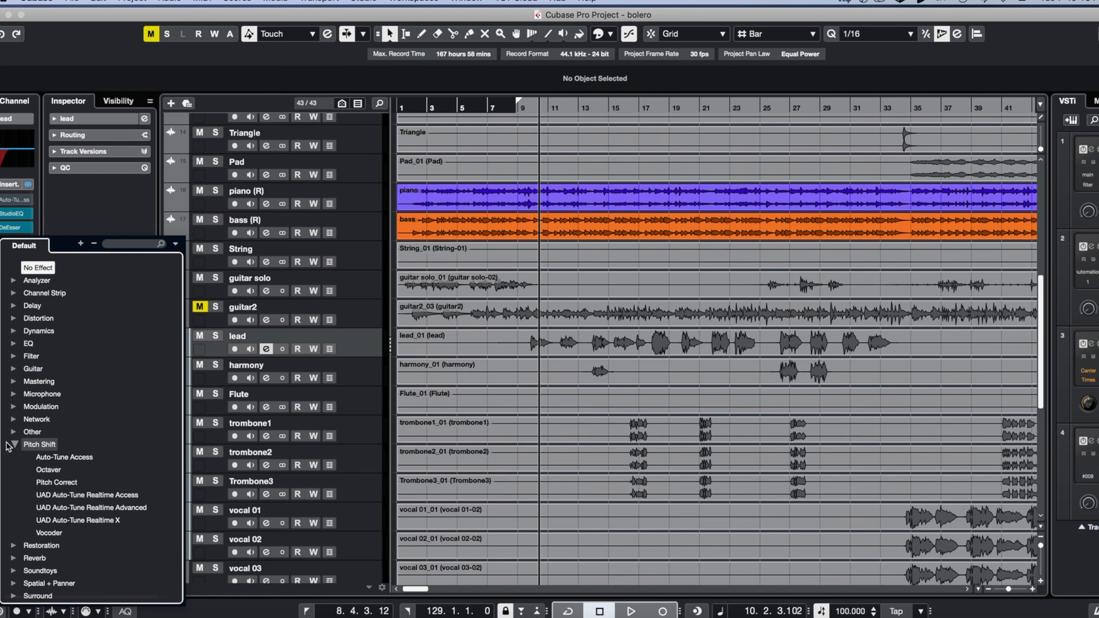
Insert Pitch Correct in the lead track's fourth insert slot and set its internal scale to C Major
{"action": "left_click", "coordinate": [66, 483]}
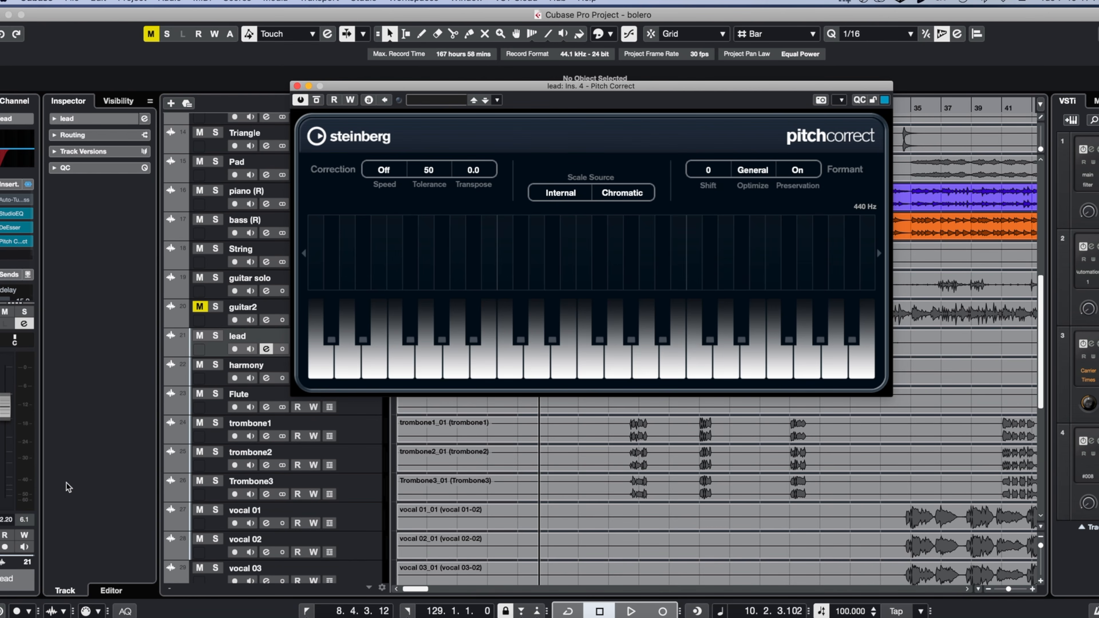
{"action": "left_click", "coordinate": [631, 196]}
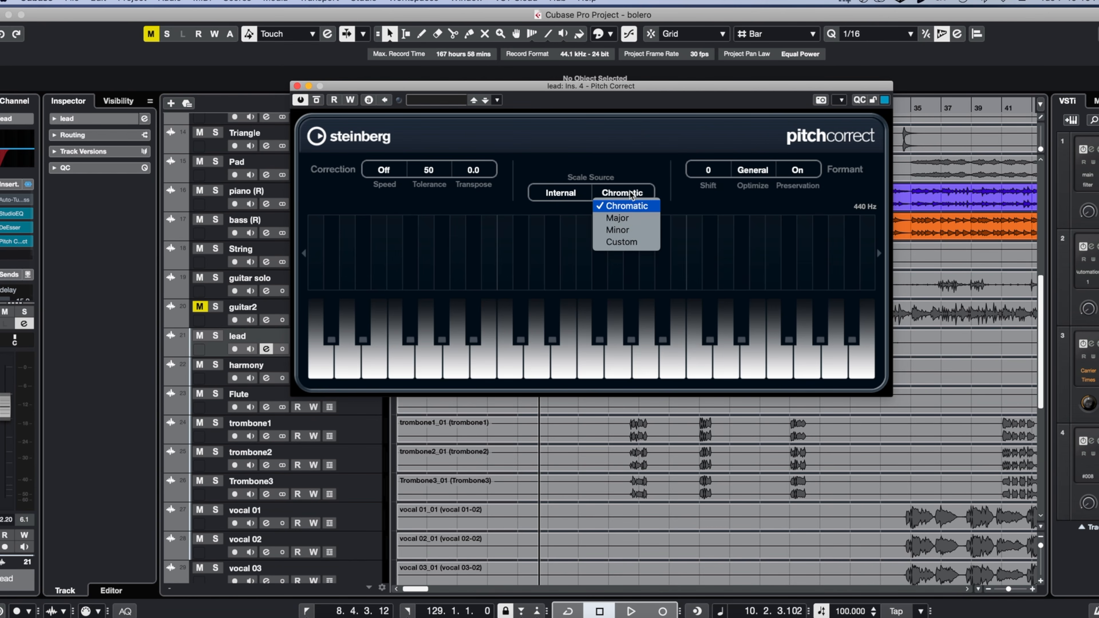
{"action": "left_click", "coordinate": [633, 219]}
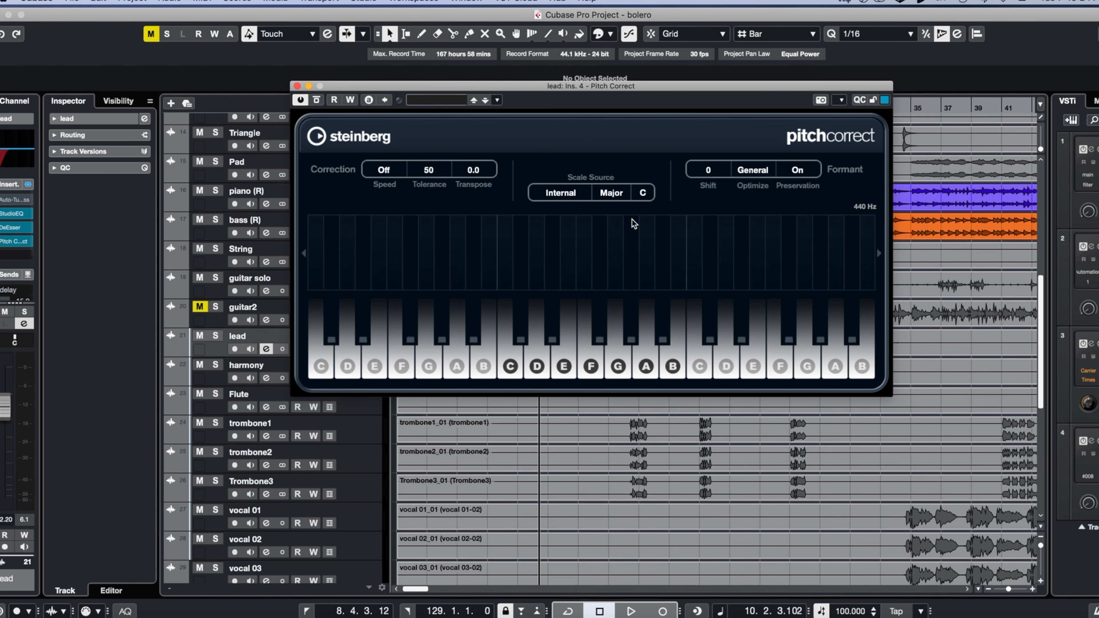
{"action": "left_click", "coordinate": [644, 195]}
{"action": "left_click", "coordinate": [649, 207]}
Play the mix to audition the lead vocal through Pitch Correct
{"action": "key", "text": "space"}
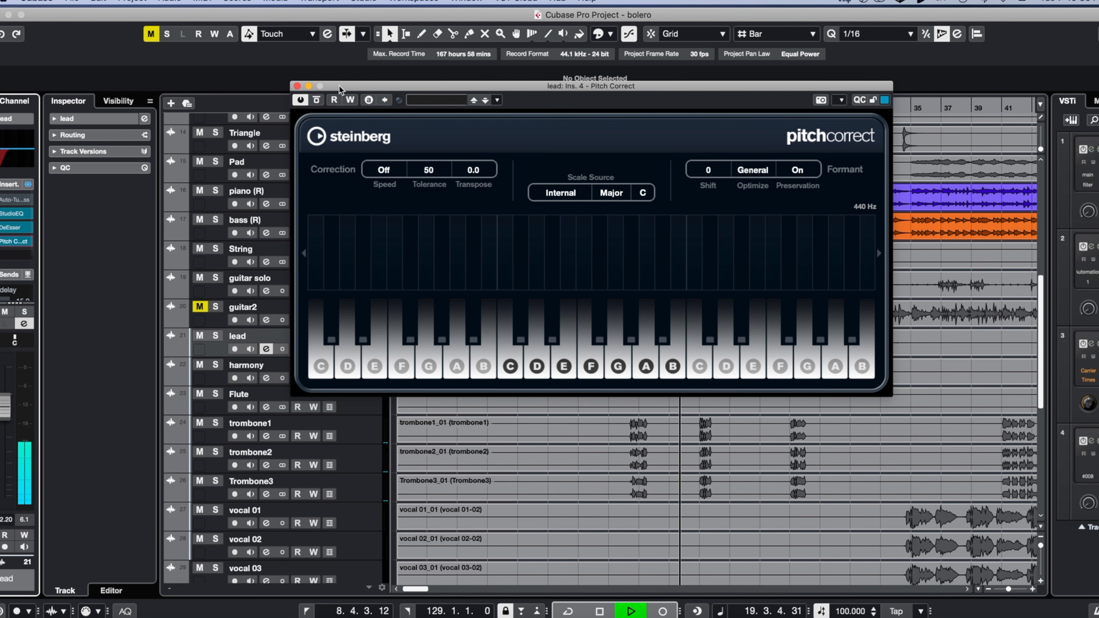
{"action": "key", "text": "space"}
{"action": "key", "text": "space"}
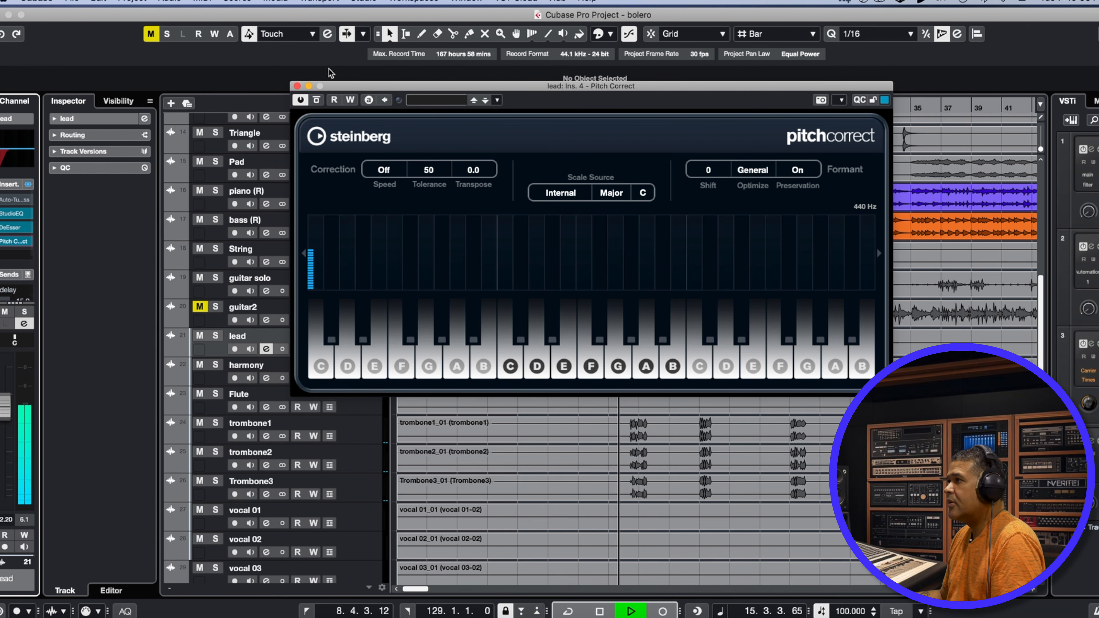
{"action": "key", "text": "space"}
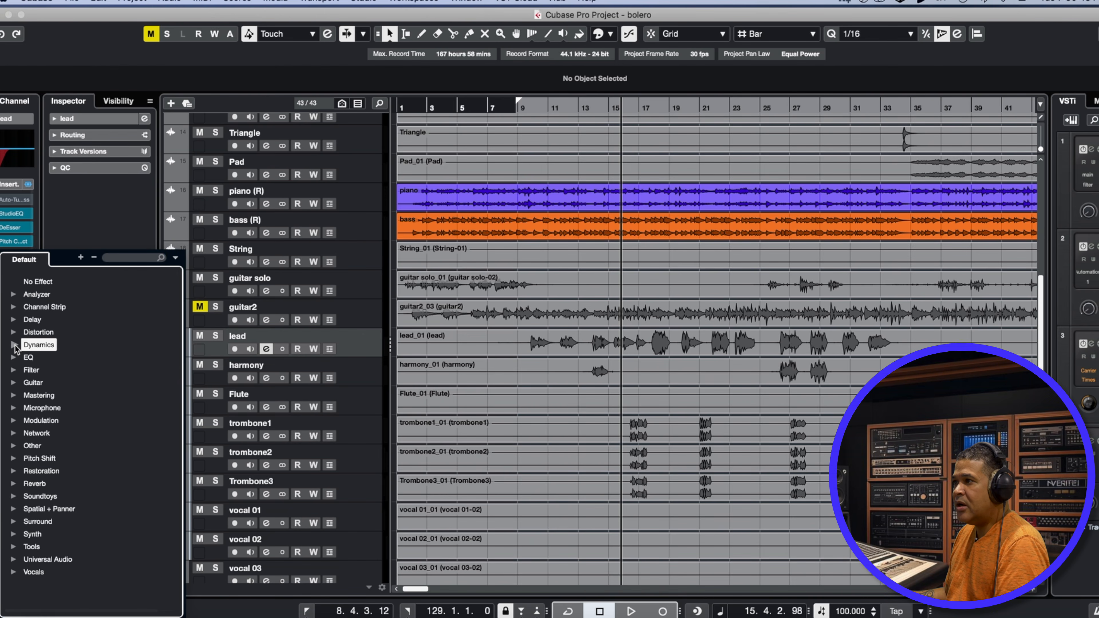
Insert the UAD Teletronix LA-2A Gray dynamics plug-in in the lead track's fifth insert slot
{"action": "left_click", "coordinate": [15, 345]}
{"action": "scroll", "coordinate": [126, 464], "scroll_direction": "down", "scroll_amount": 10}
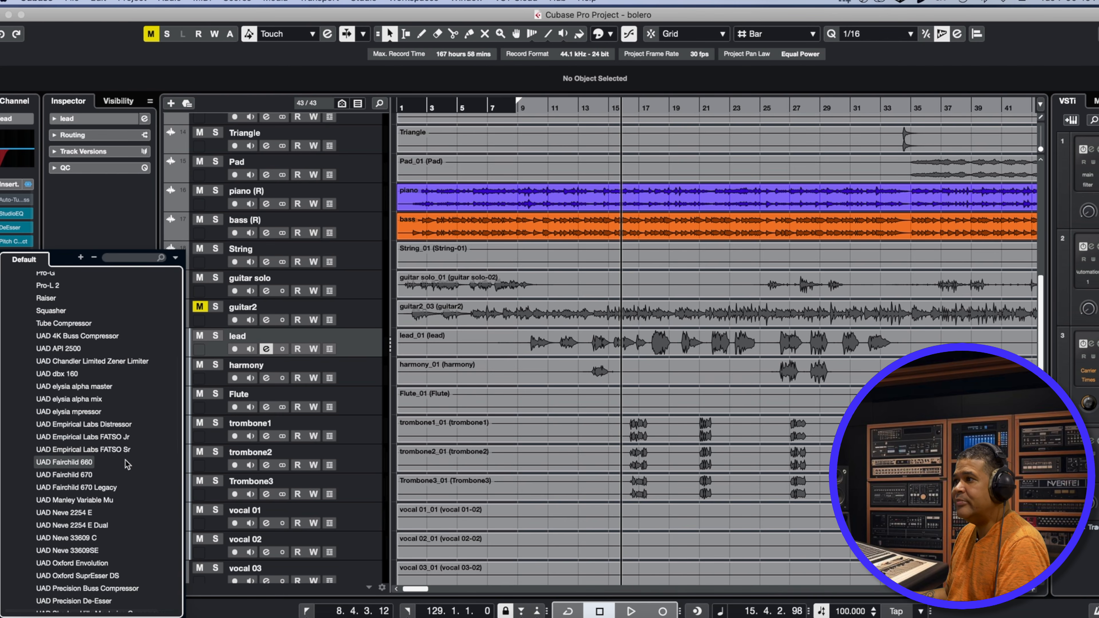
{"action": "scroll", "coordinate": [127, 464], "scroll_direction": "down", "scroll_amount": 2}
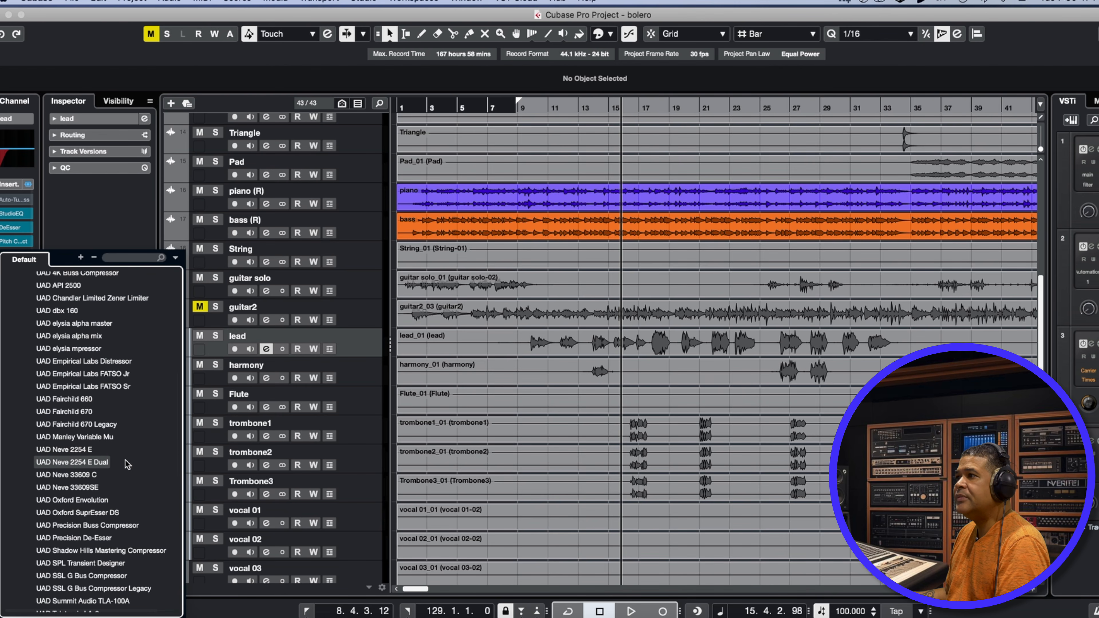
{"action": "scroll", "coordinate": [127, 464], "scroll_direction": "up", "scroll_amount": 4}
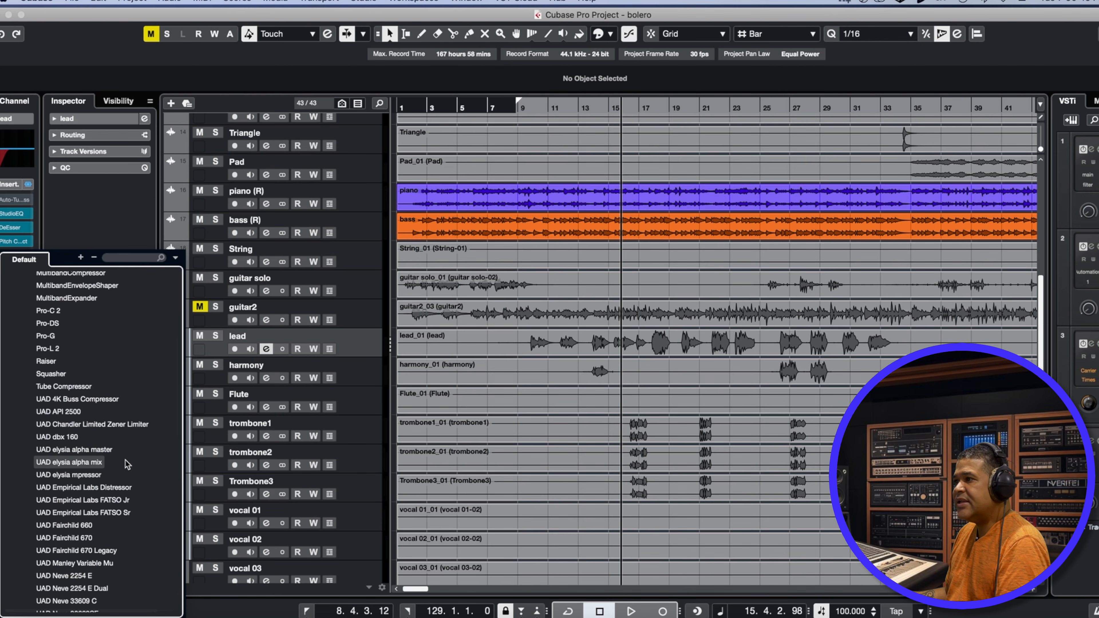
{"action": "scroll", "coordinate": [127, 465], "scroll_direction": "down", "scroll_amount": 4}
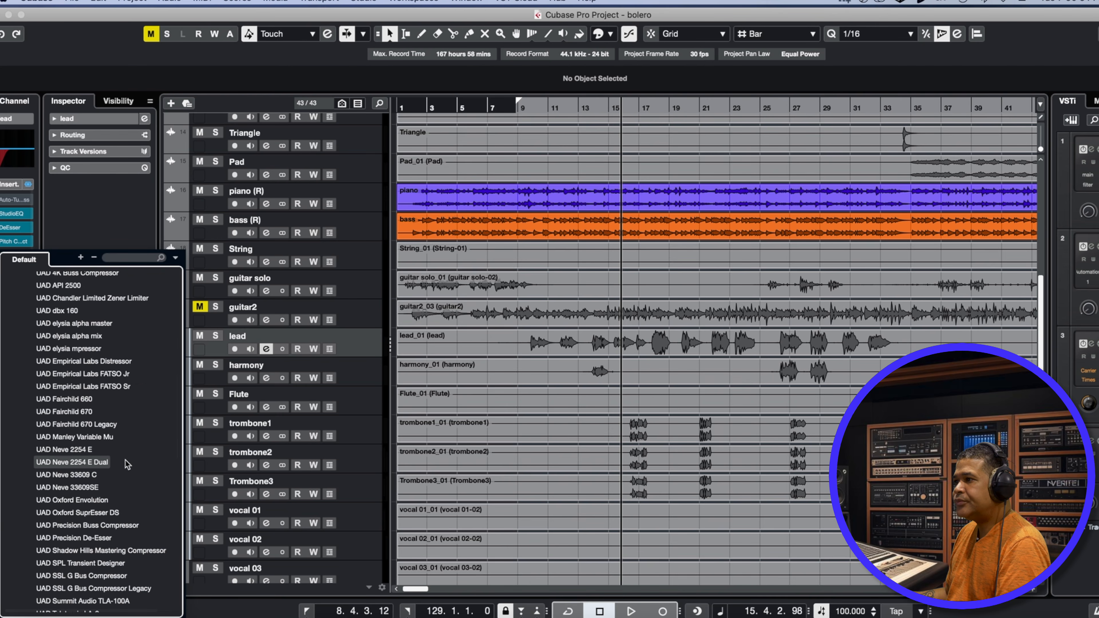
{"action": "scroll", "coordinate": [127, 464], "scroll_direction": "down", "scroll_amount": 6}
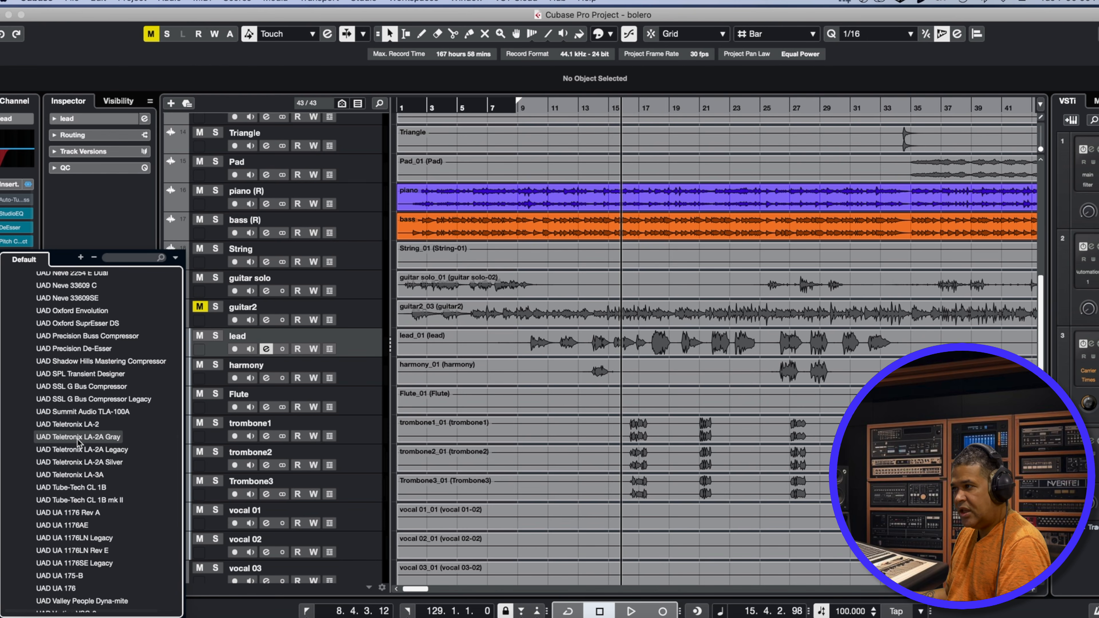
{"action": "left_click", "coordinate": [104, 438]}
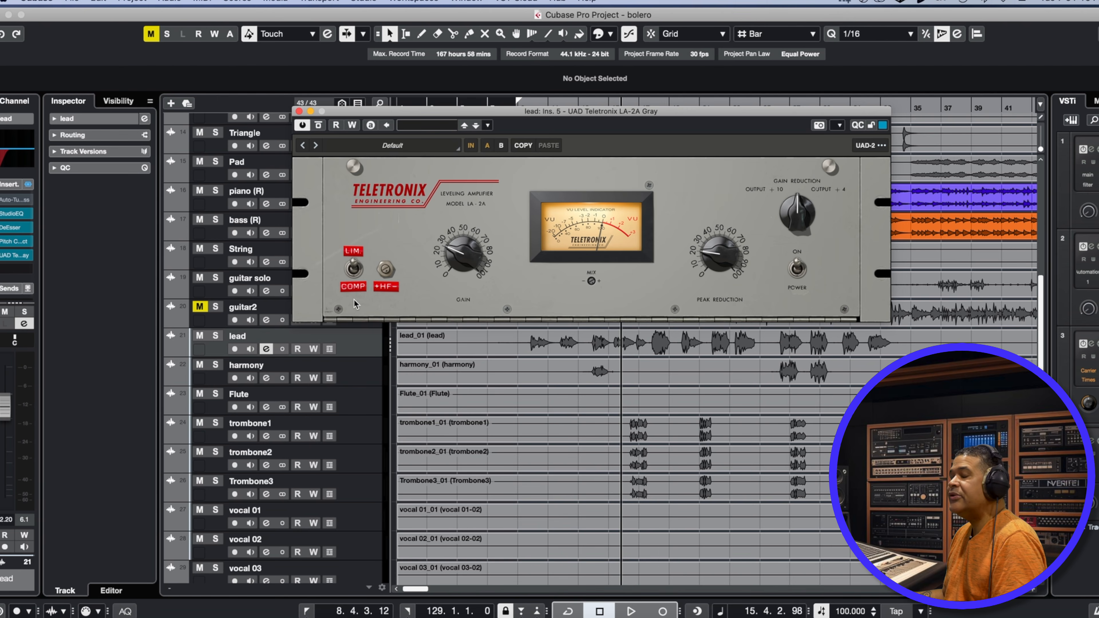
Set the LA-2A's mode switch to COMP and play the mix through it
{"action": "left_click", "coordinate": [356, 277]}
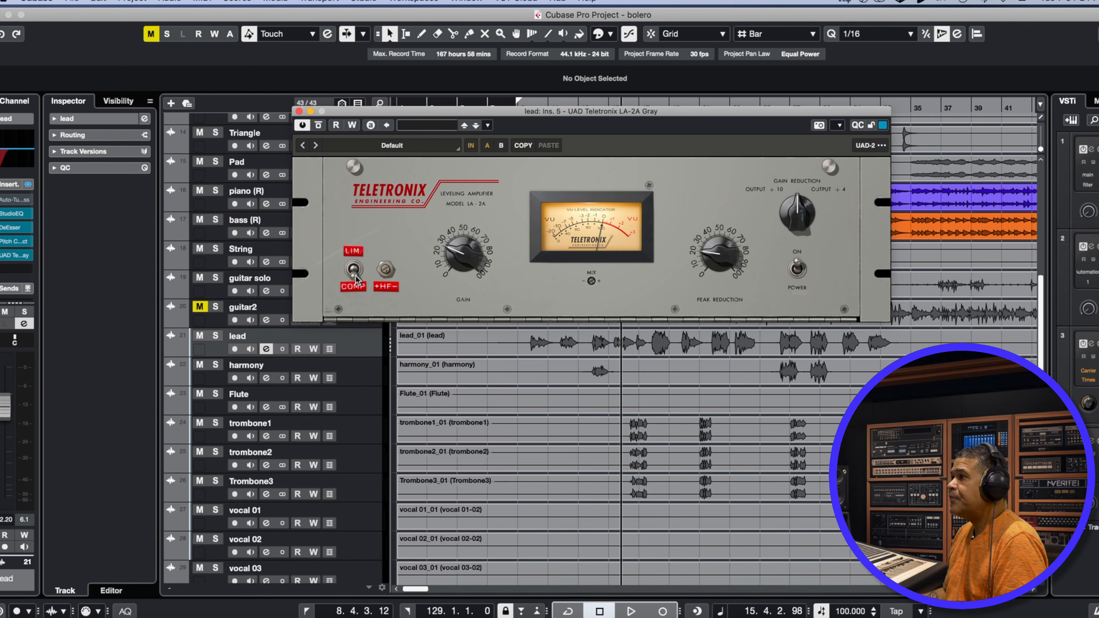
{"action": "key", "text": "space"}
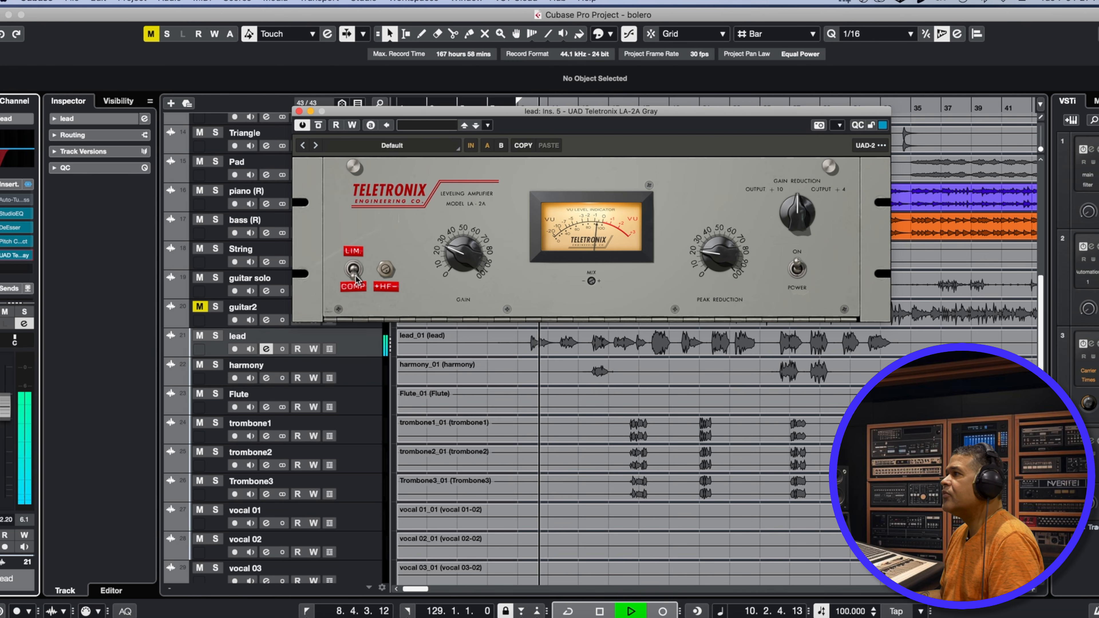
{"action": "key", "text": "space"}
Solo the lead track and play it to audition the vocal through the LA-2A
{"action": "left_click", "coordinate": [216, 336]}
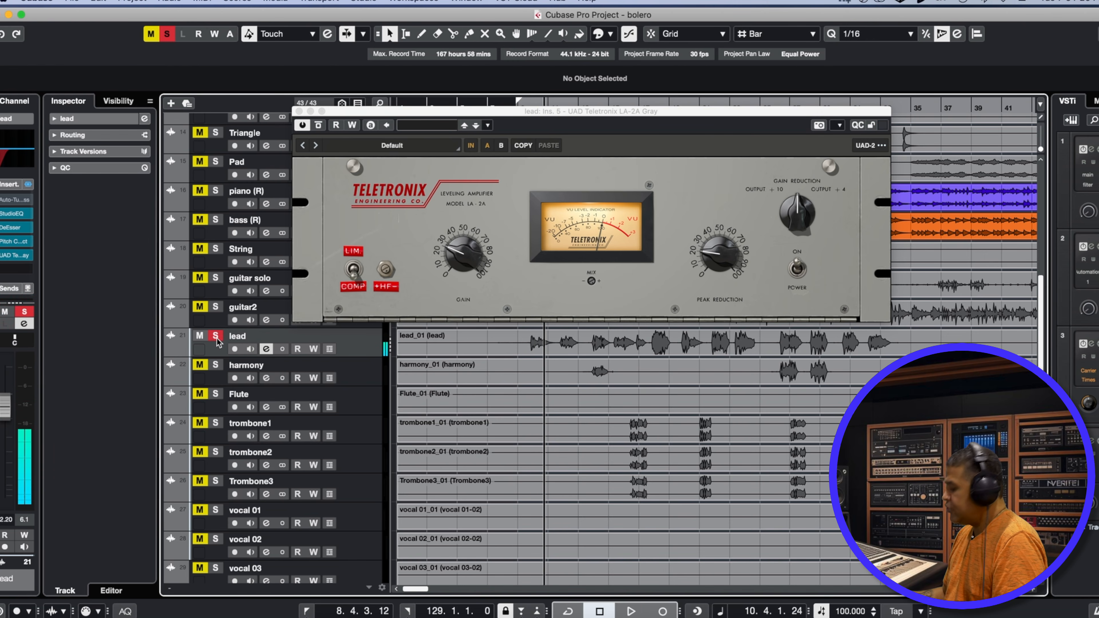
{"action": "key", "text": "space"}
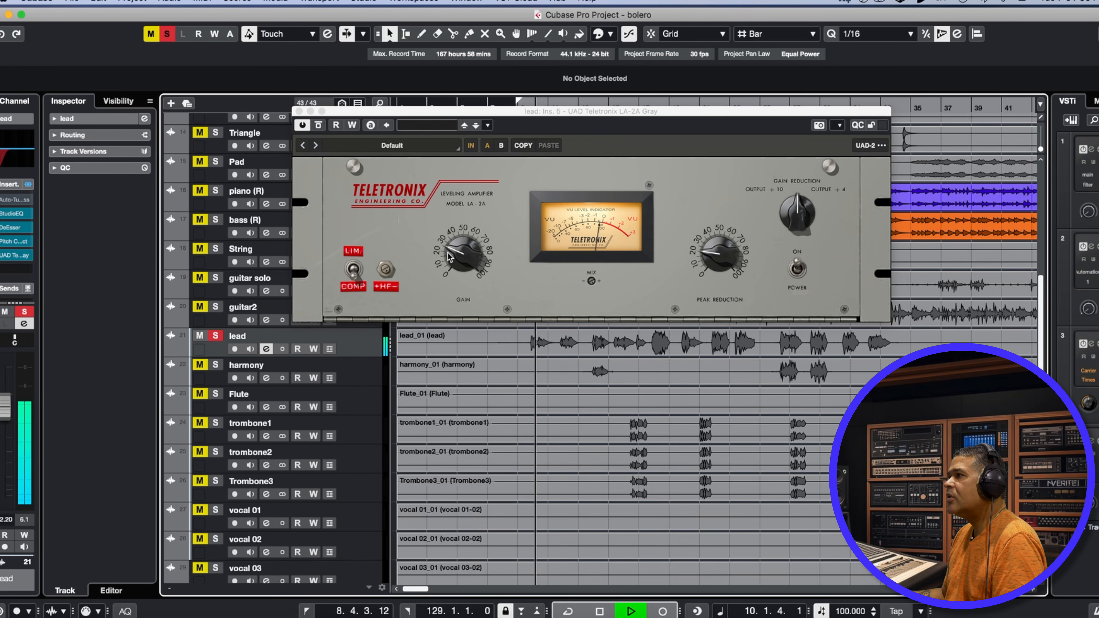
{"action": "key", "text": "space"}
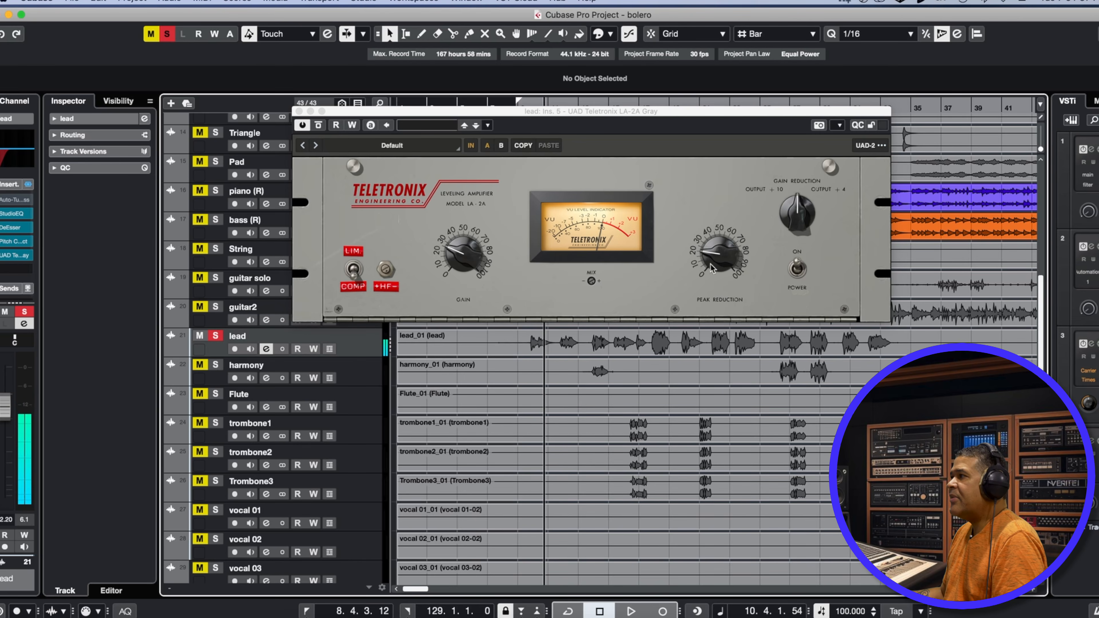
{"action": "key", "text": "space"}
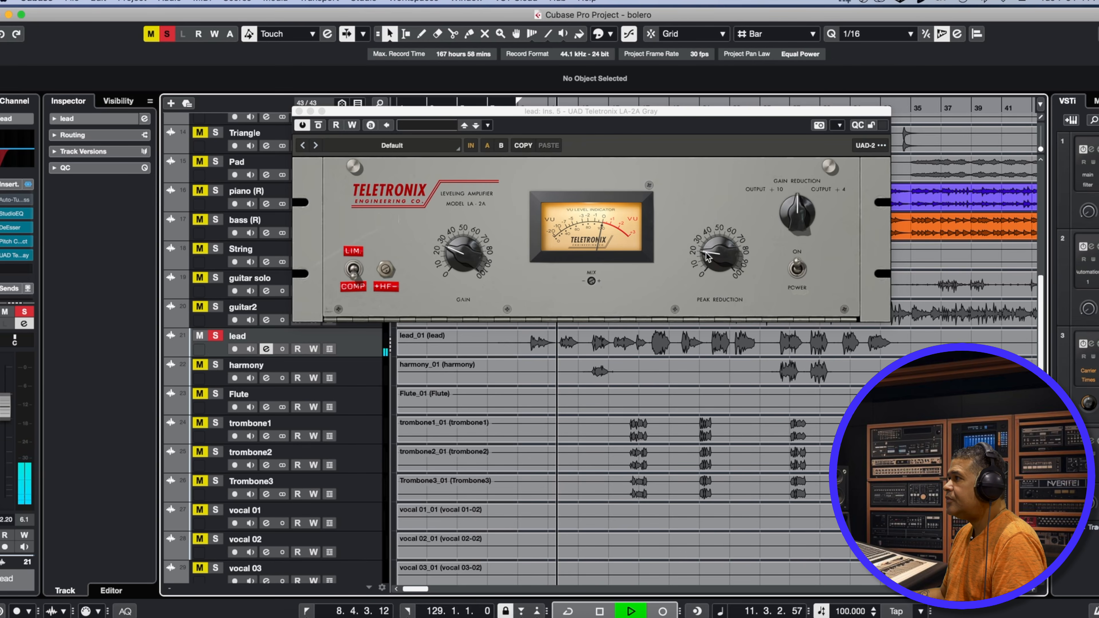
Fine-tune the LA-2A's Peak Reduction while the soloed lead vocal plays, and replay the phrase to check it
{"action": "left_click", "coordinate": [703, 264]}
{"action": "left_click_drag", "start_coordinate": [704, 264], "coordinate": [704, 269]}
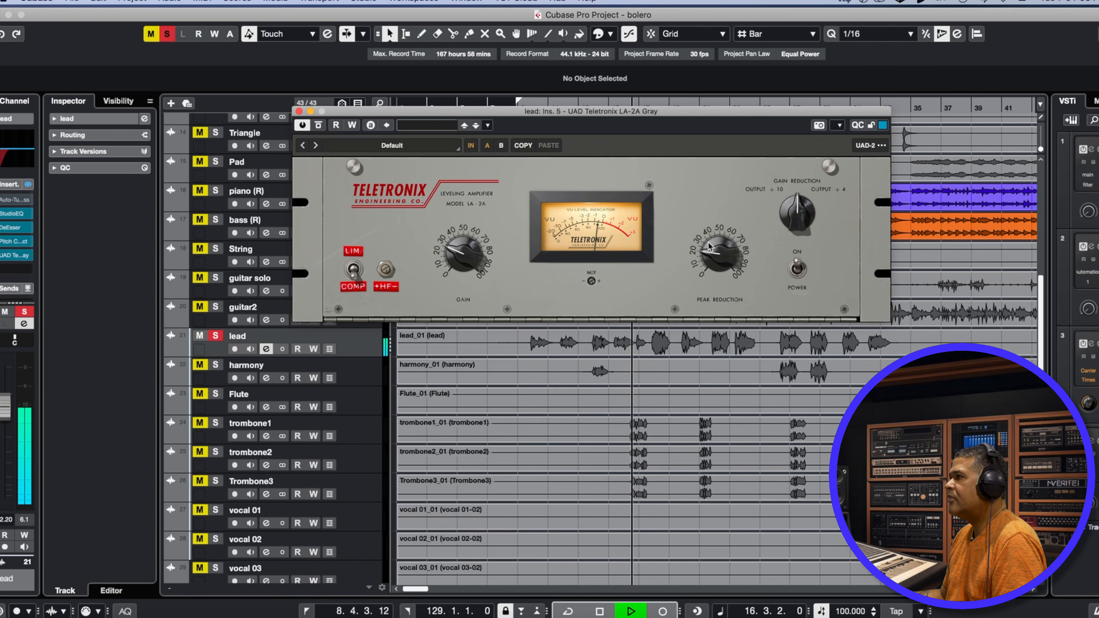
{"action": "key", "text": "space"}
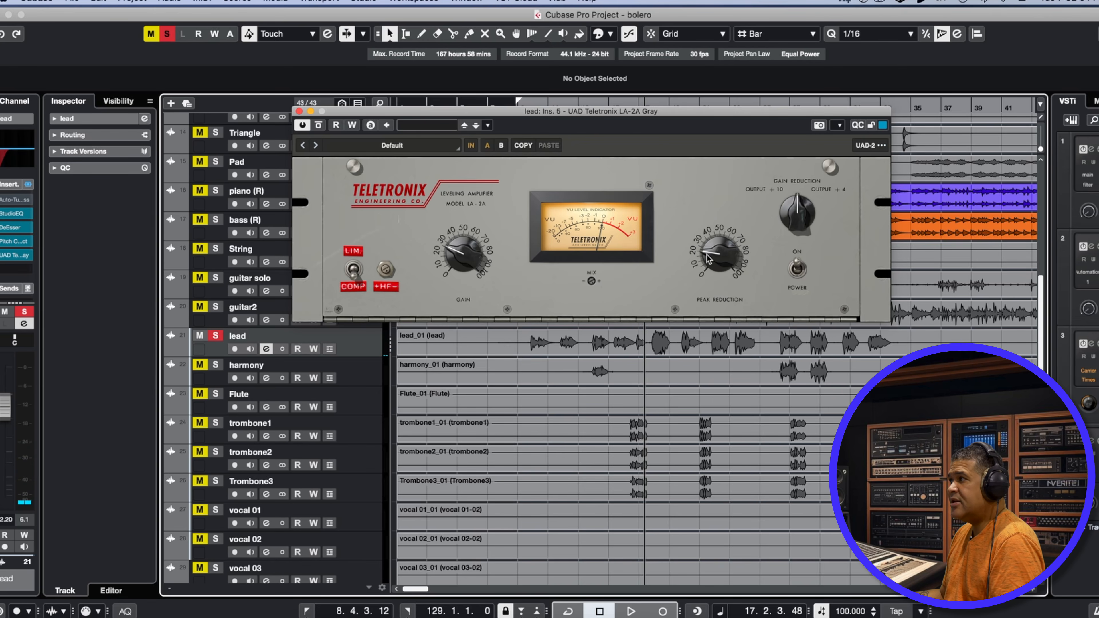
{"action": "key", "text": "space"}
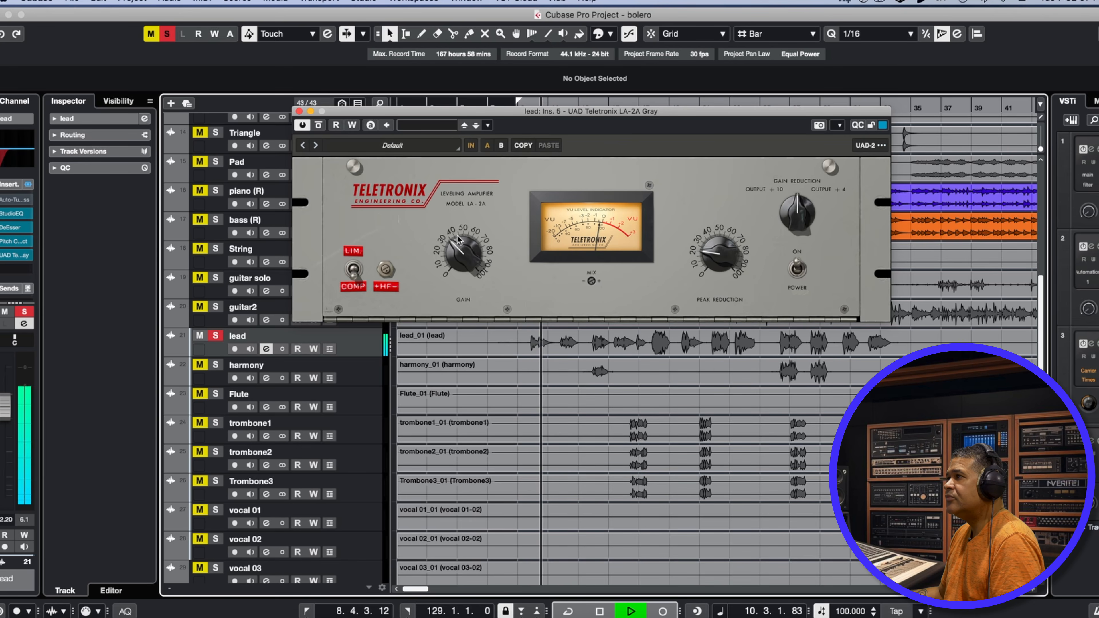
{"action": "key", "text": "space"}
Close the LA-2A, unsolo the lead track and play the full mix from the left locator
{"action": "left_click", "coordinate": [299, 112]}
{"action": "left_click", "coordinate": [215, 336]}
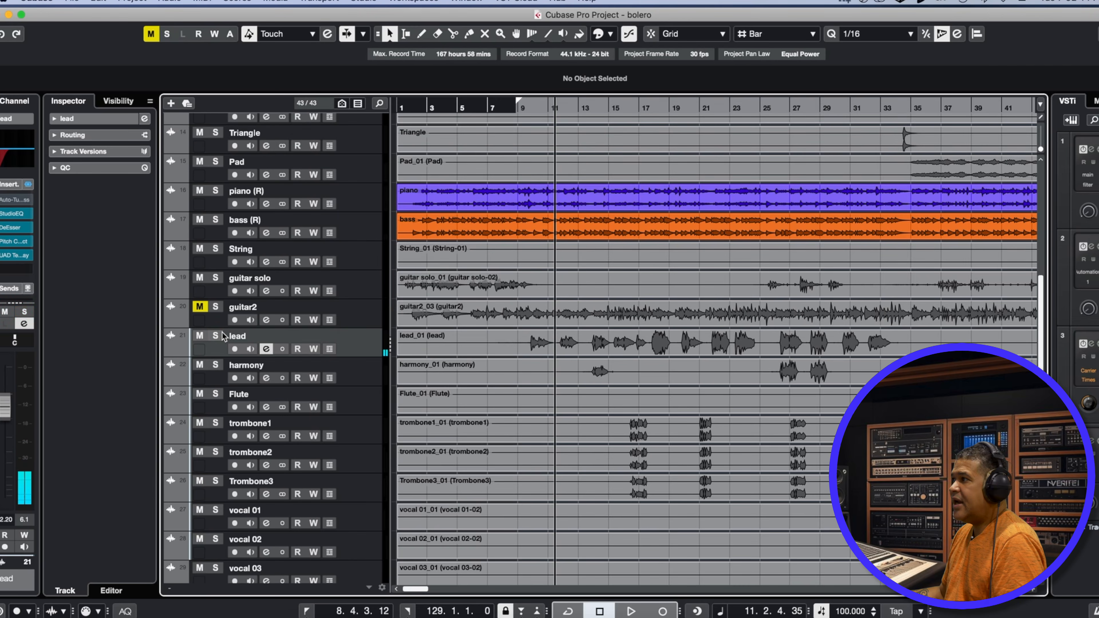
{"action": "key", "text": "KP_1"}
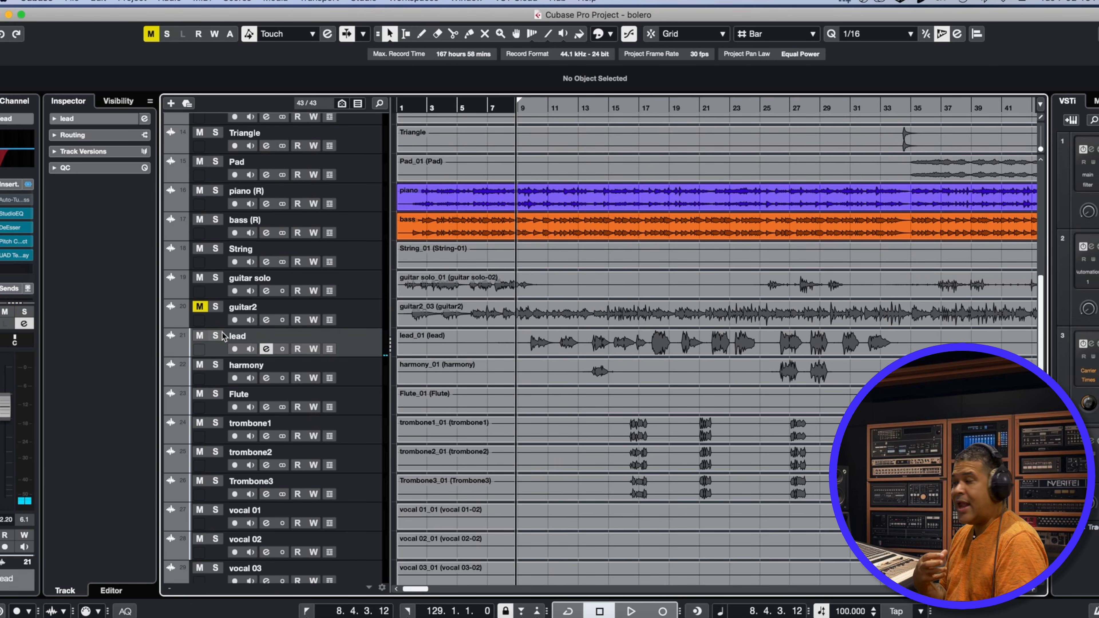
{"action": "key", "text": "space"}
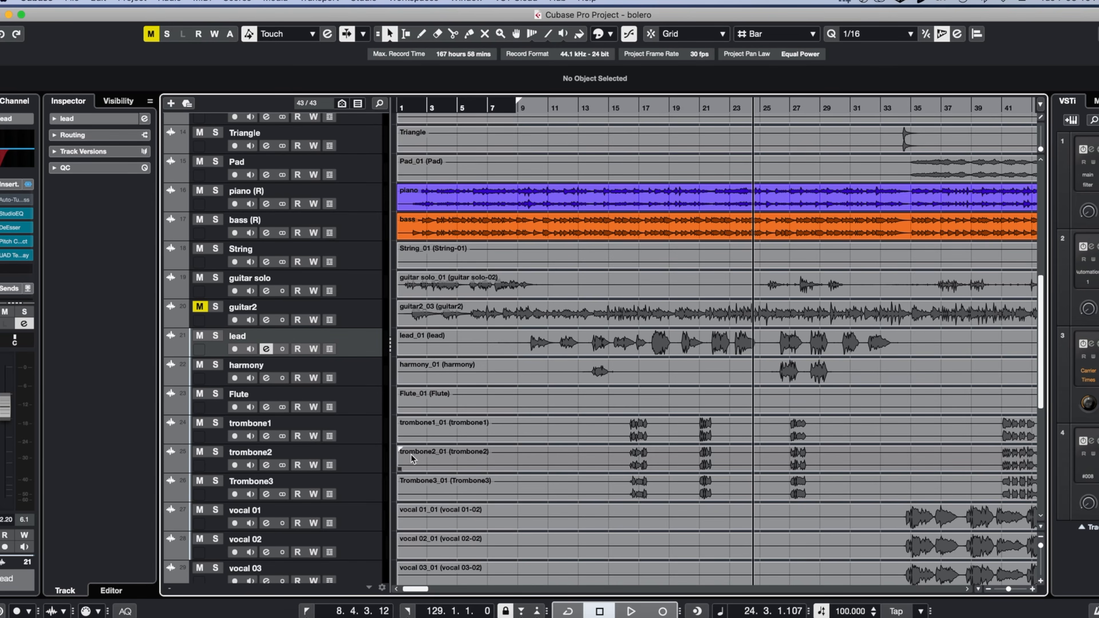
Open the ValhallaDelay plug-in in the first insert slot of the delay FX channel
{"action": "scroll", "coordinate": [380, 445], "scroll_direction": "down", "scroll_amount": 5}
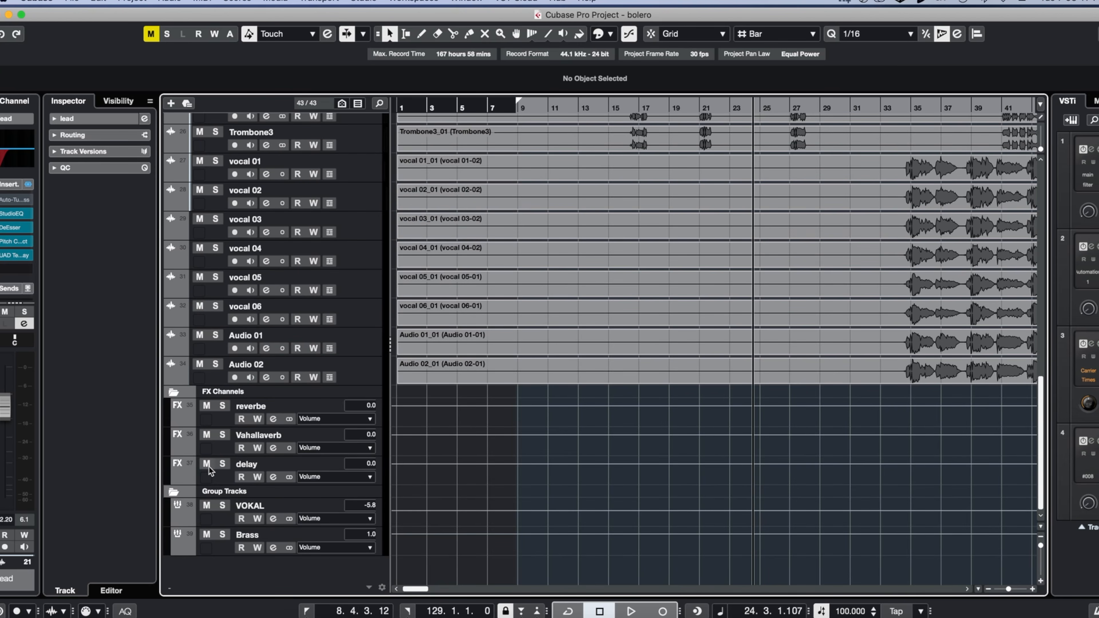
{"action": "left_click", "coordinate": [223, 475]}
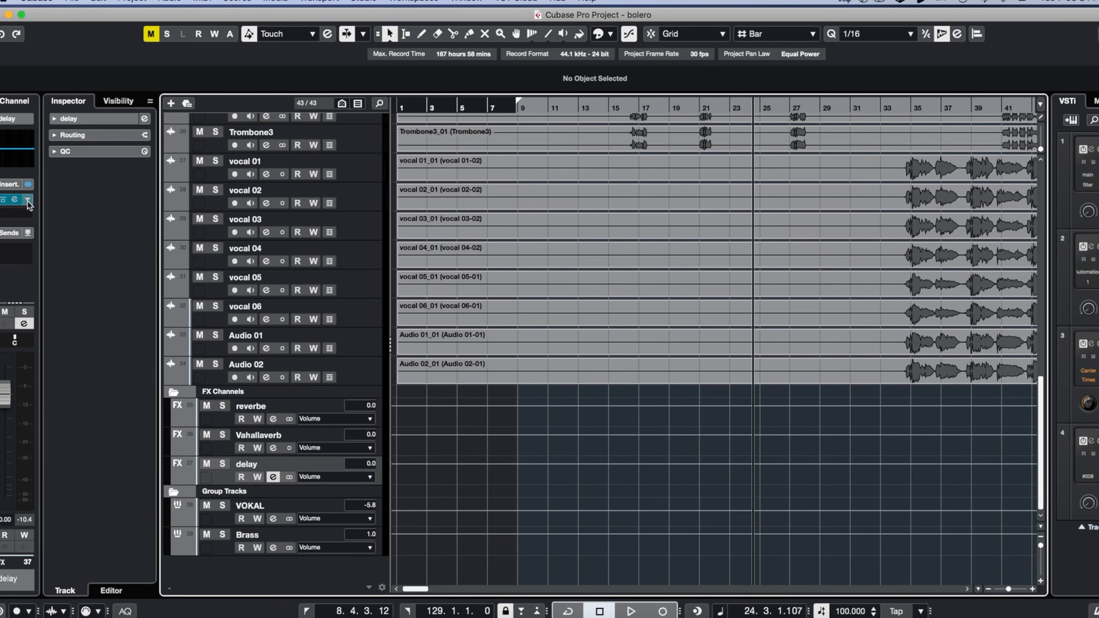
{"action": "left_click", "coordinate": [18, 200]}
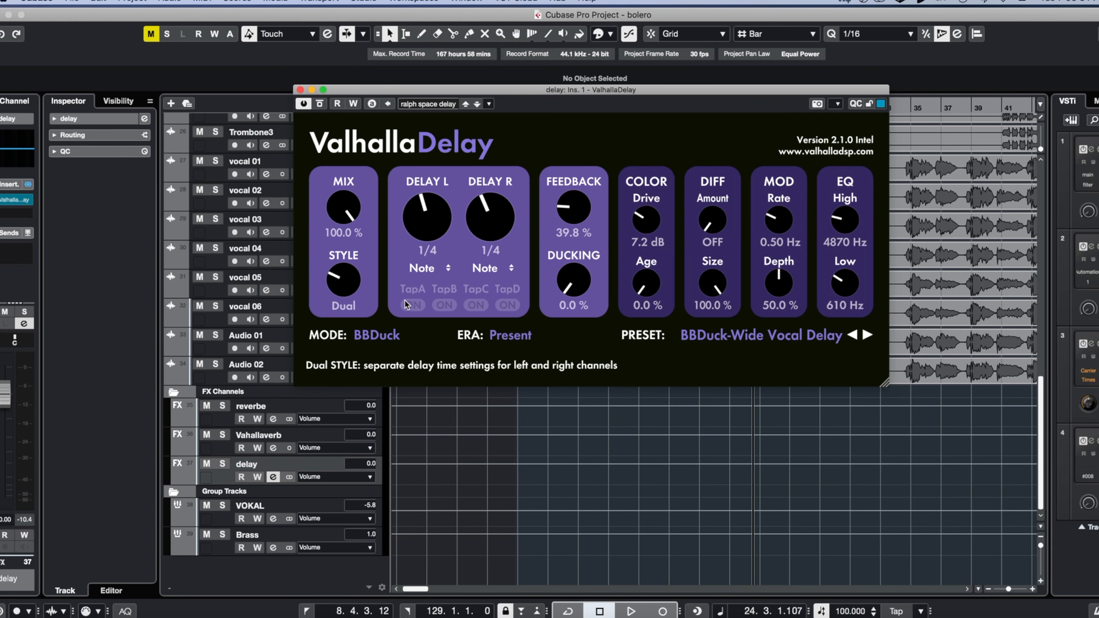
Try Msec sync on ValhallaDelay's left and right delays, return both to Note and close the plug-in
{"action": "left_click", "coordinate": [448, 268]}
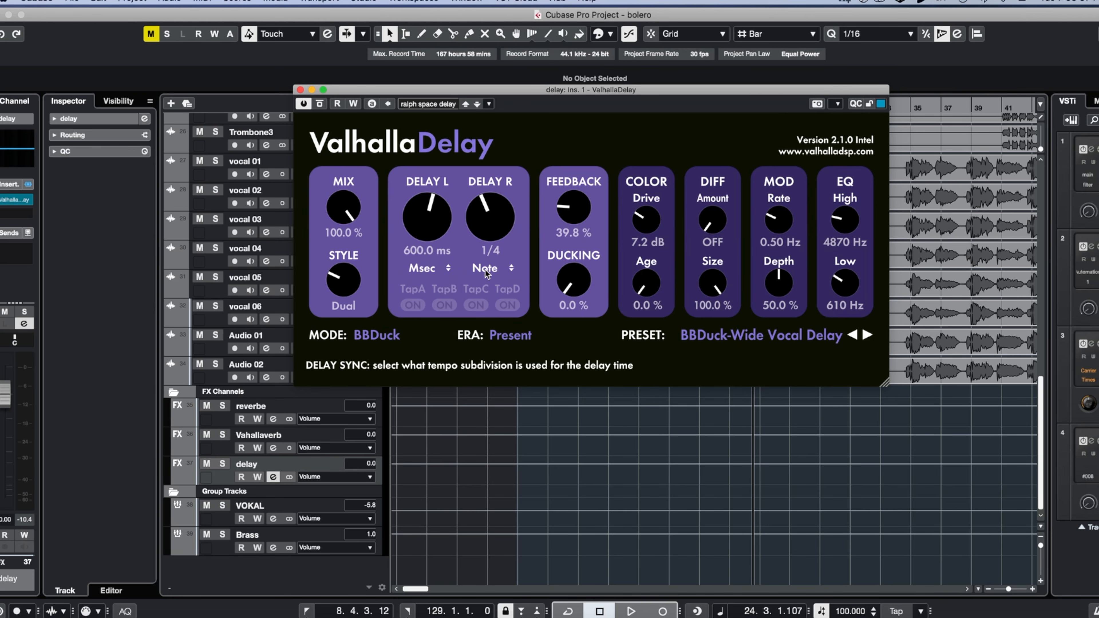
{"action": "left_click", "coordinate": [511, 271]}
{"action": "left_click", "coordinate": [504, 283]}
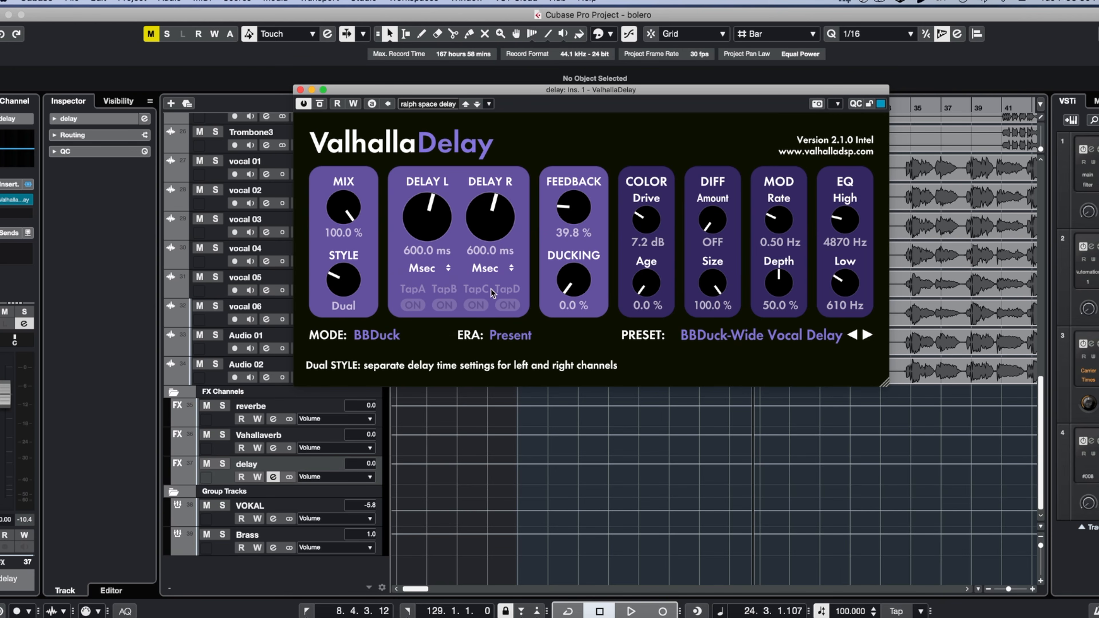
{"action": "left_click", "coordinate": [447, 270]}
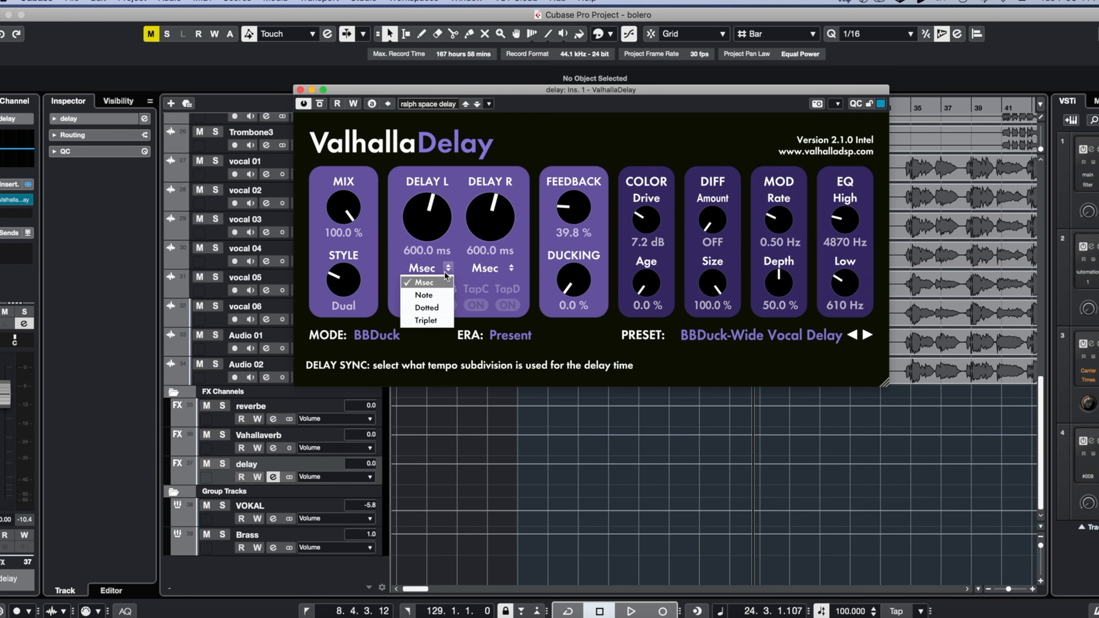
{"action": "left_click", "coordinate": [439, 296]}
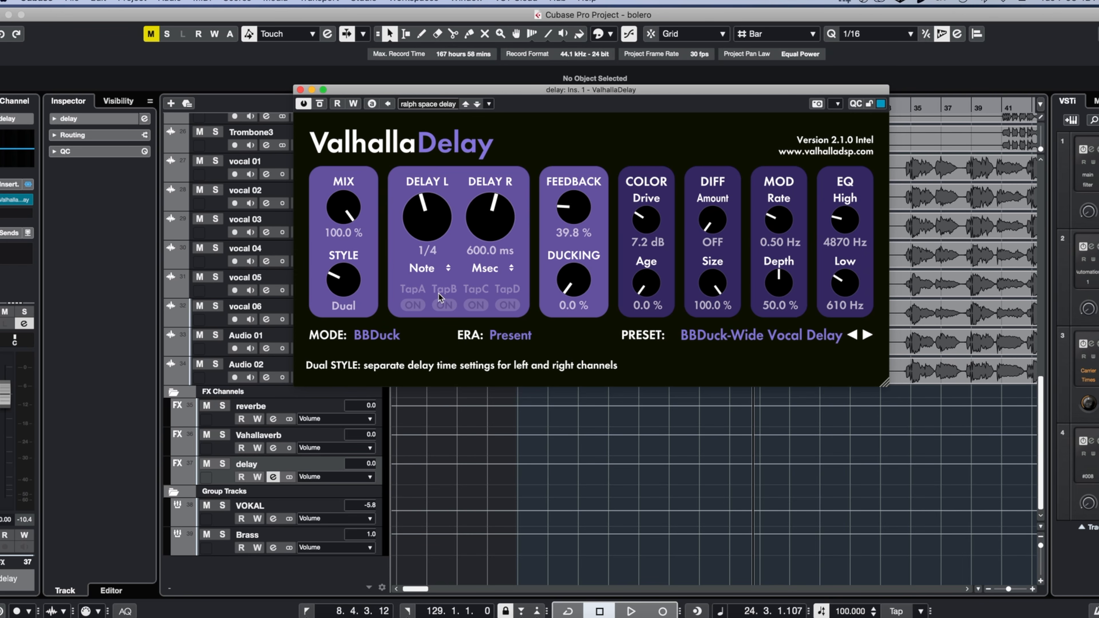
{"action": "left_click", "coordinate": [511, 270]}
{"action": "left_click", "coordinate": [499, 294]}
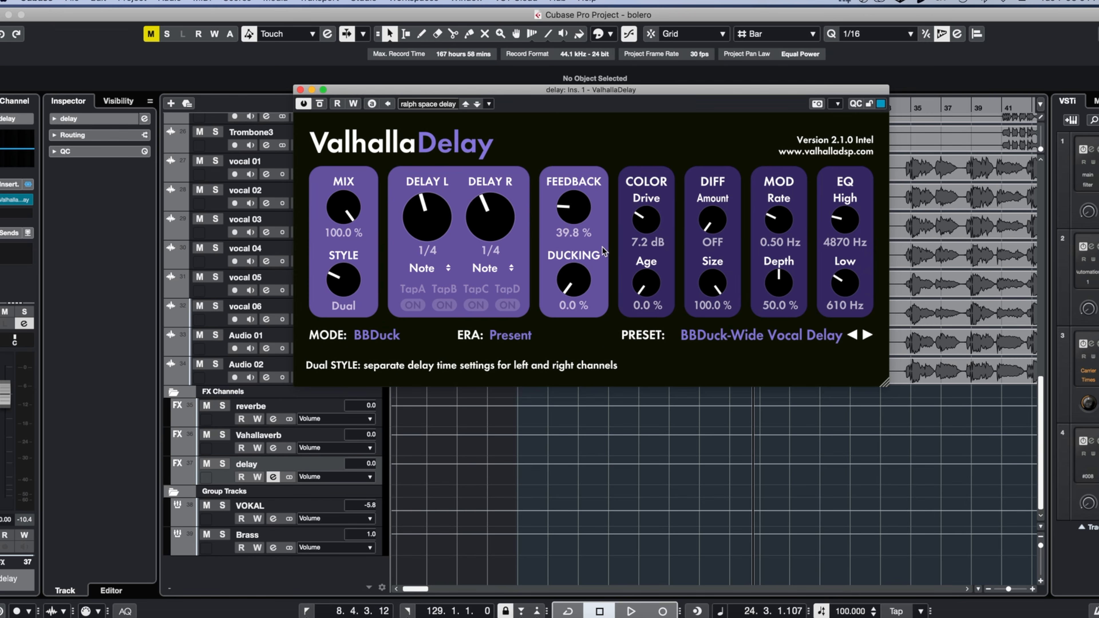
{"action": "left_click", "coordinate": [301, 90]}
{"action": "scroll", "coordinate": [600, 309], "scroll_direction": "up", "scroll_amount": 3}
{"action": "scroll", "coordinate": [600, 308], "scroll_direction": "down", "scroll_amount": 3}
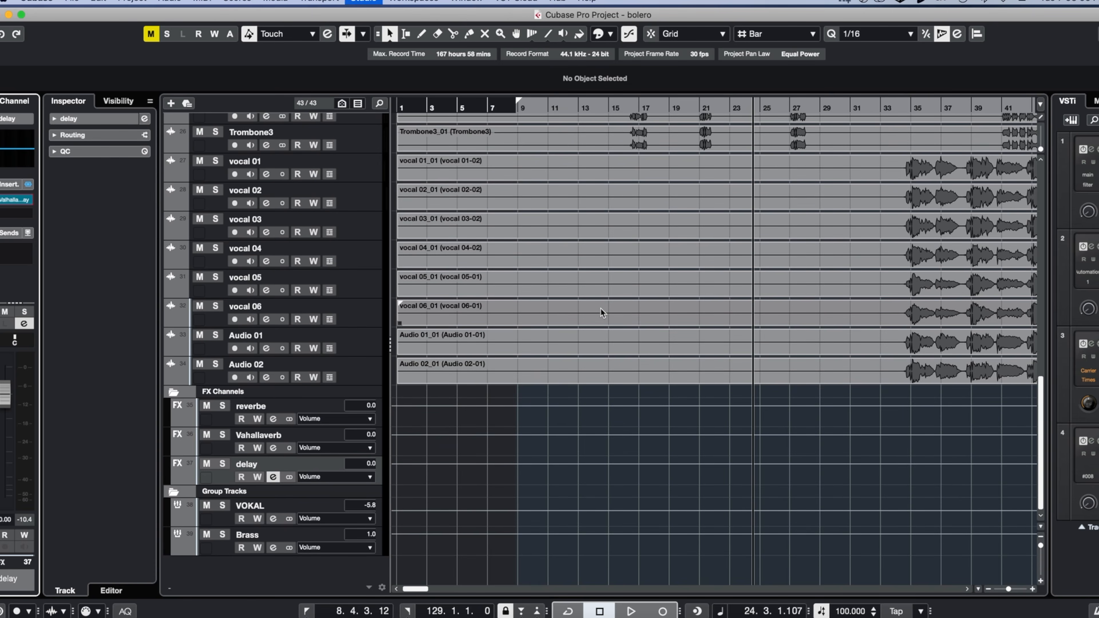
{"action": "key", "text": "F3"}
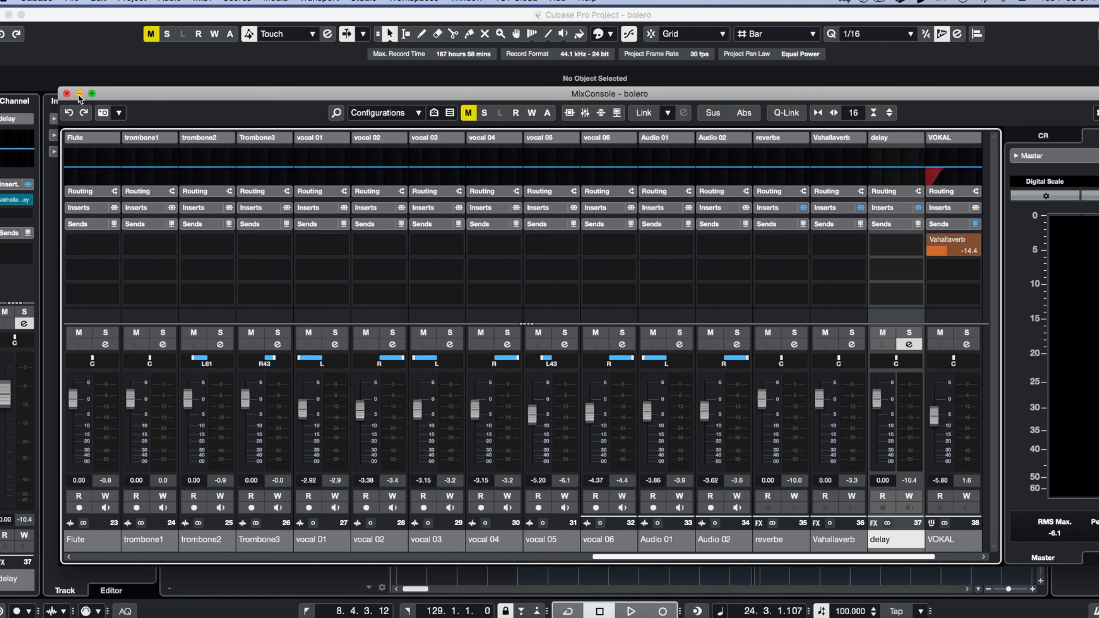
{"action": "left_click", "coordinate": [66, 93]}
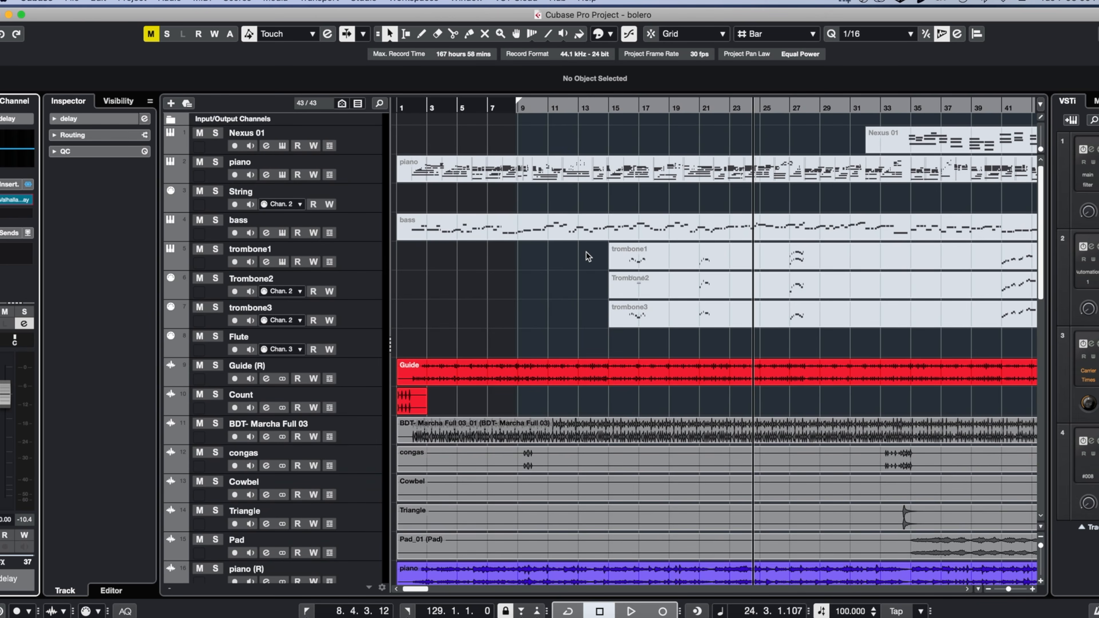
Return the cursor to the left locator, select the lead track and enlarge its channel's Sends section
{"action": "key", "text": "KP_1"}
{"action": "scroll", "coordinate": [637, 260], "scroll_direction": "down", "scroll_amount": 10}
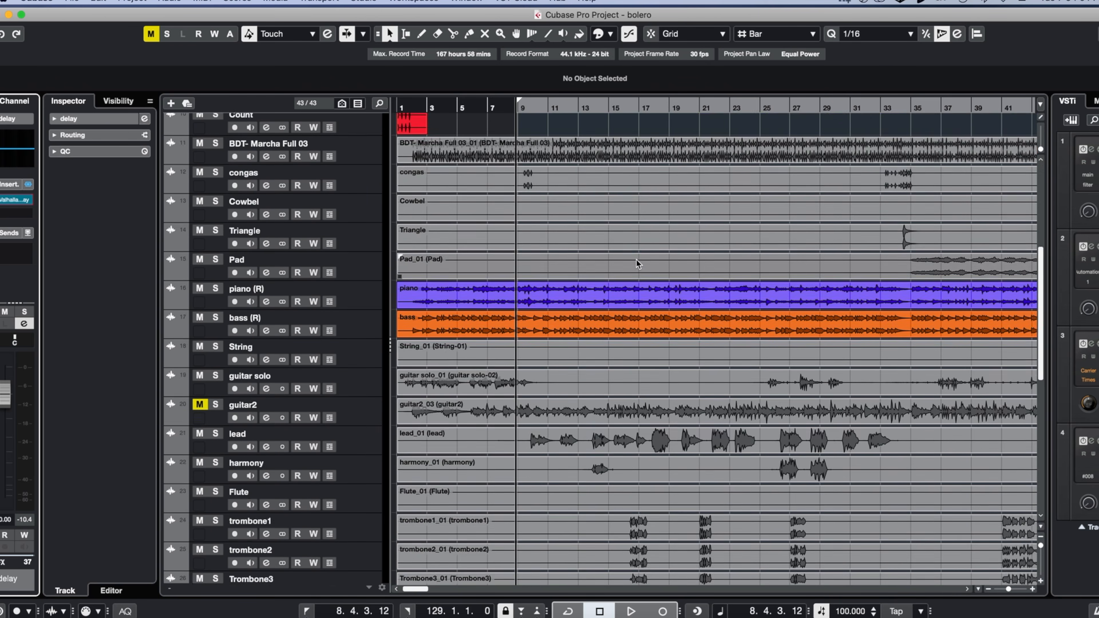
{"action": "scroll", "coordinate": [636, 262], "scroll_direction": "down", "scroll_amount": 6}
{"action": "left_click", "coordinate": [372, 262]}
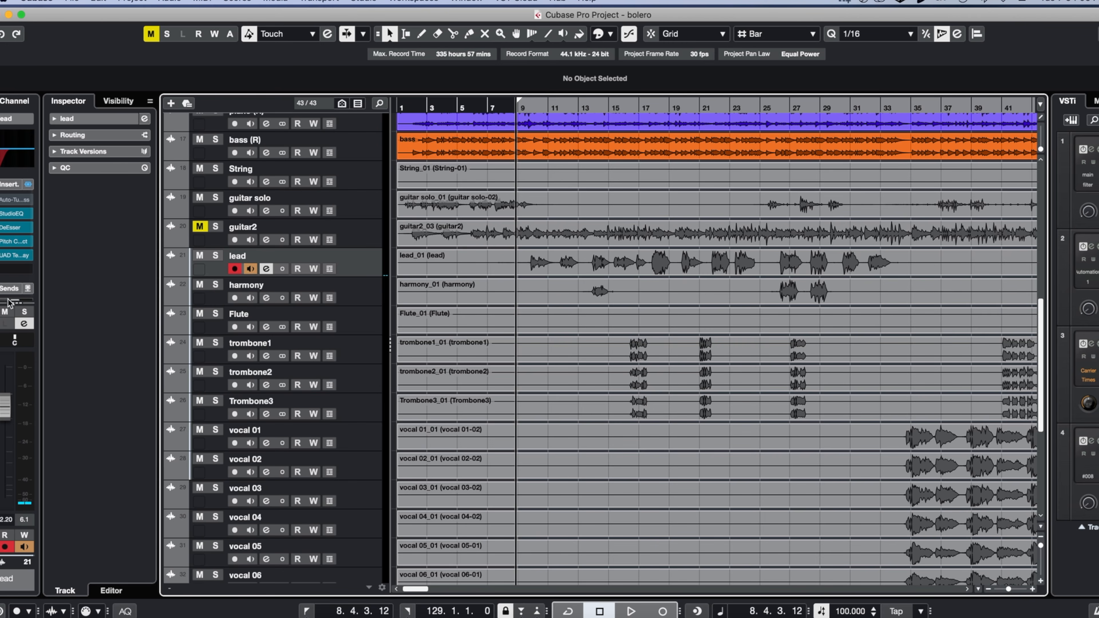
{"action": "left_click_drag", "start_coordinate": [13, 304], "coordinate": [3, 366]}
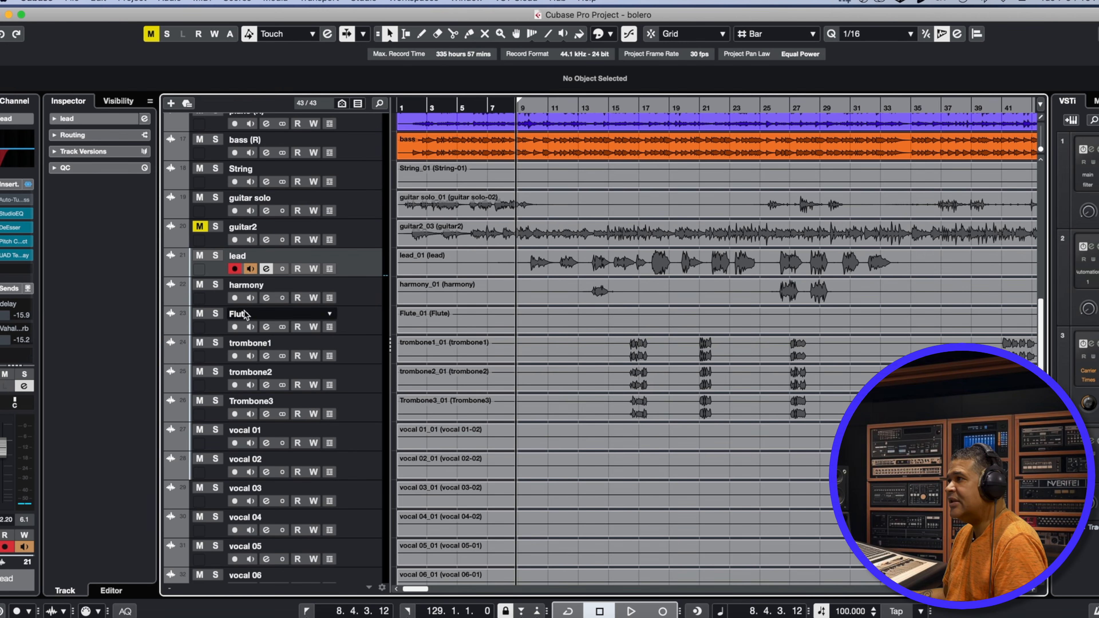
Solo the lead track, start playback and activate its send to the delay channel
{"action": "left_click", "coordinate": [215, 256]}
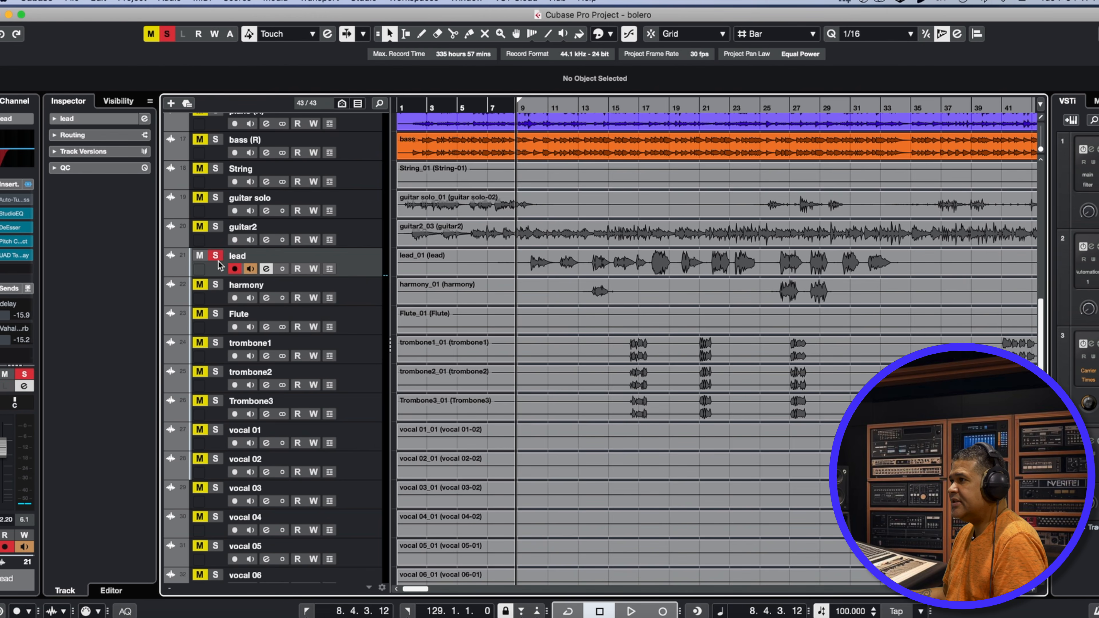
{"action": "key", "text": "space"}
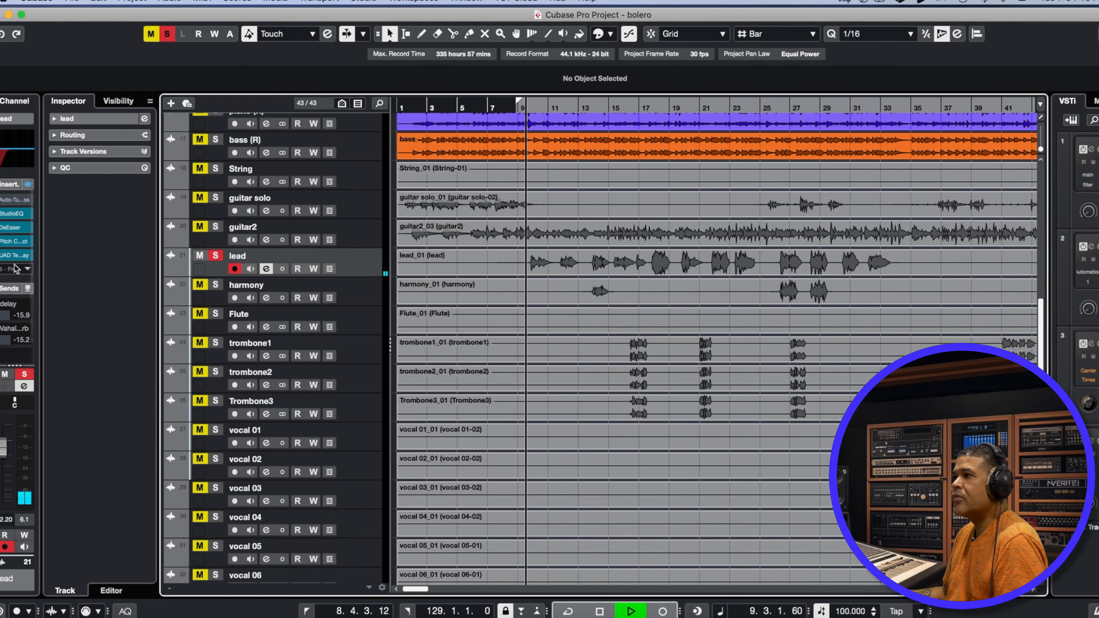
{"action": "left_click", "coordinate": [2, 306]}
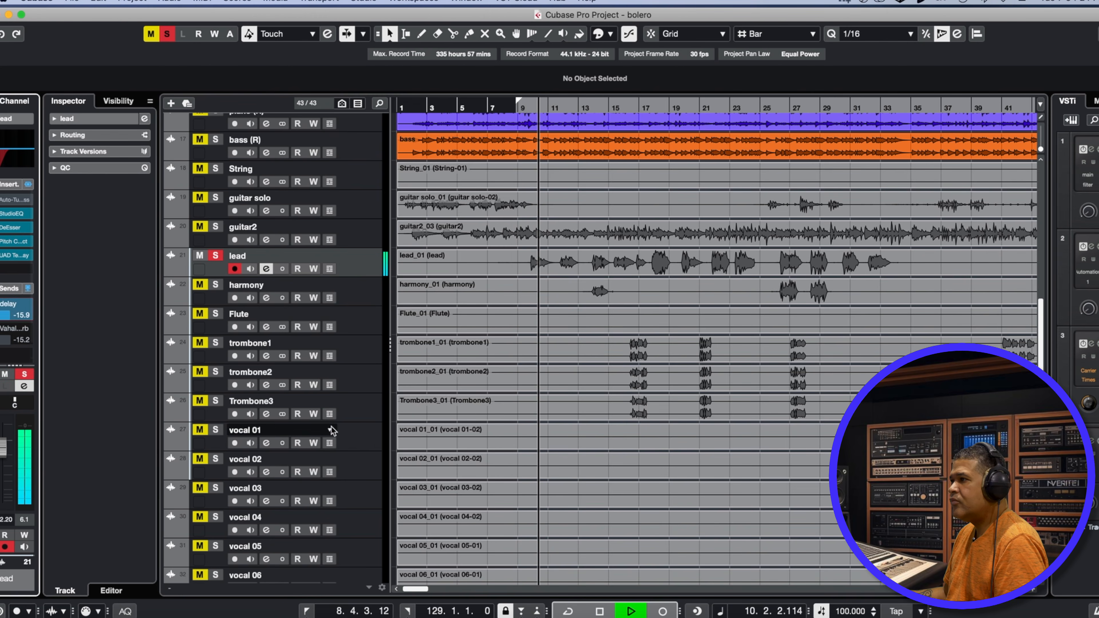
Solo the delay FX channel as well during playback of the lead vocal
{"action": "scroll", "coordinate": [303, 433], "scroll_direction": "down", "scroll_amount": 6}
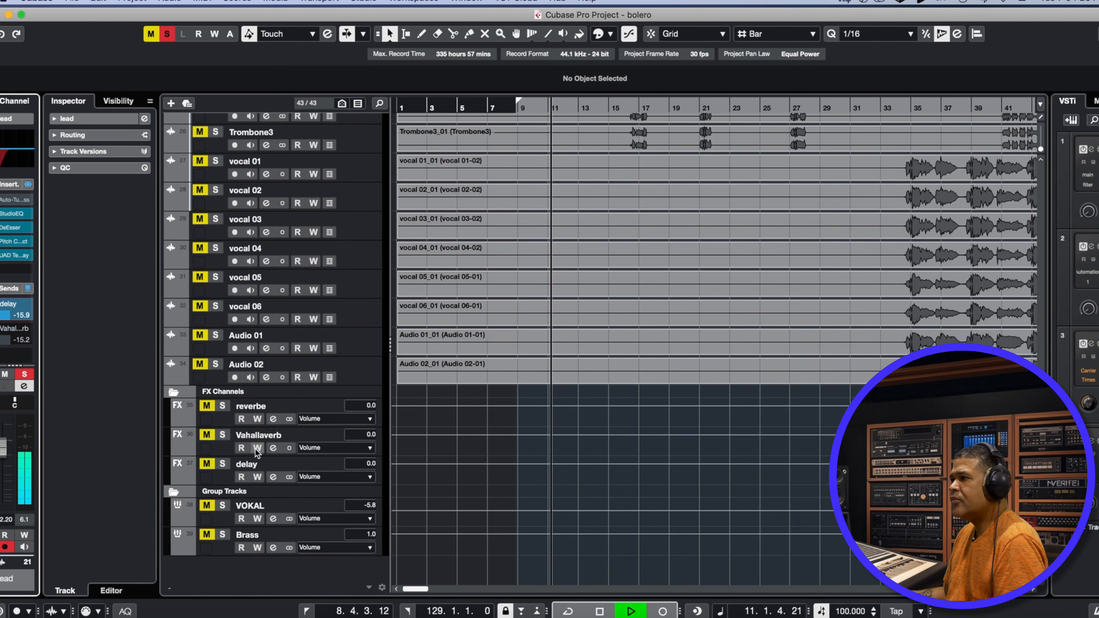
{"action": "left_click", "coordinate": [221, 464]}
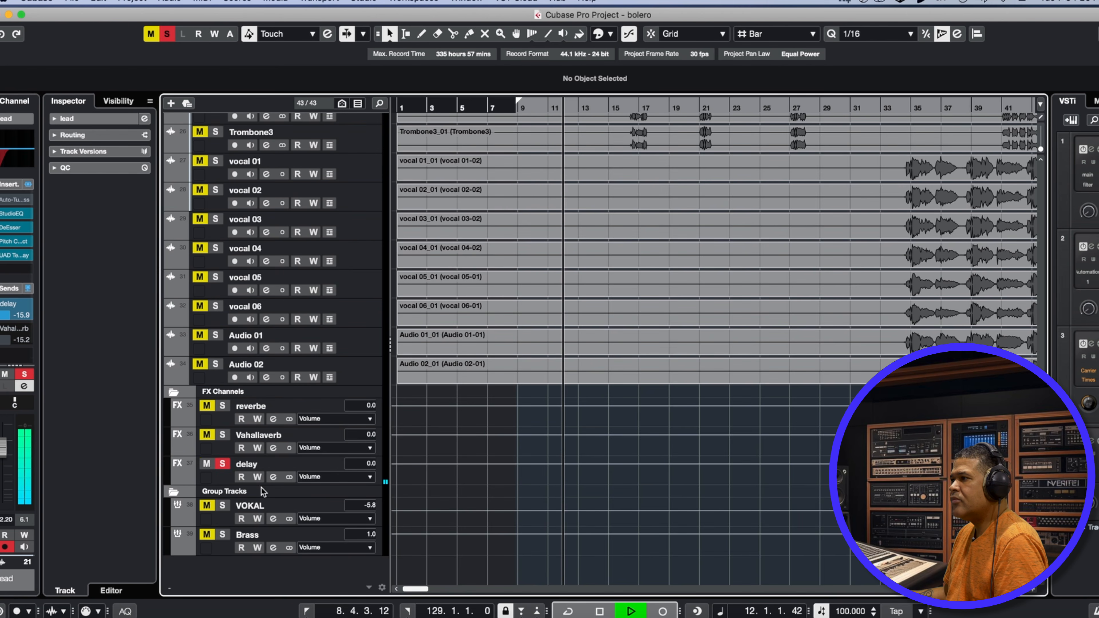
{"action": "scroll", "coordinate": [277, 450], "scroll_direction": "up", "scroll_amount": 7}
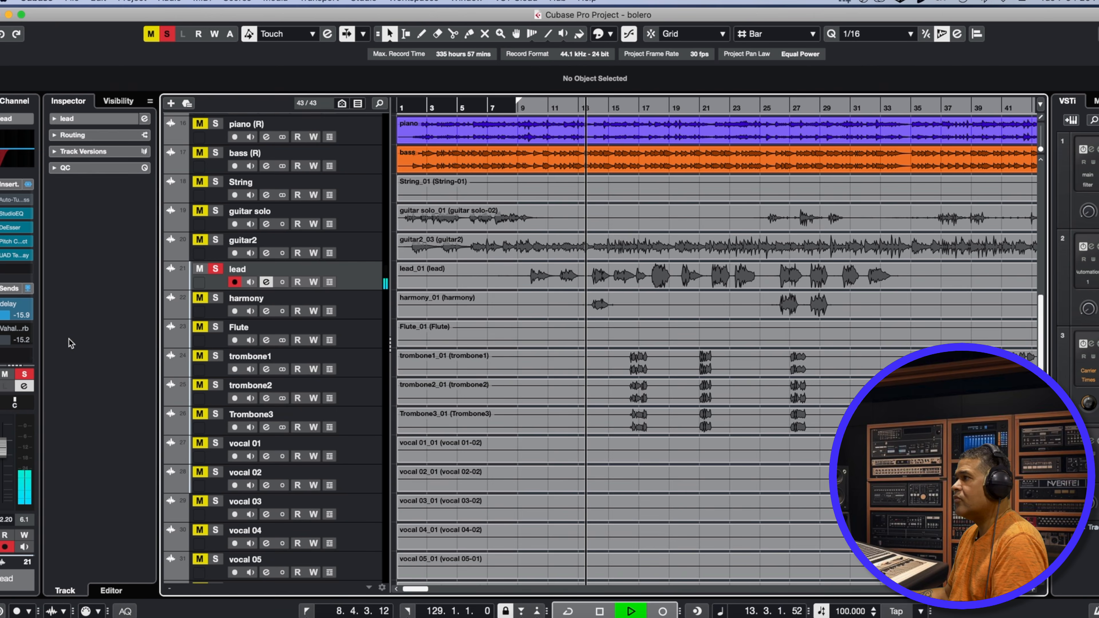
Set the lead channel's delay send level to -21.1 in the MixConsole and replay the soloed vocal
{"action": "key", "text": "F3"}
{"action": "left_click_drag", "start_coordinate": [571, 556], "coordinate": [410, 556]}
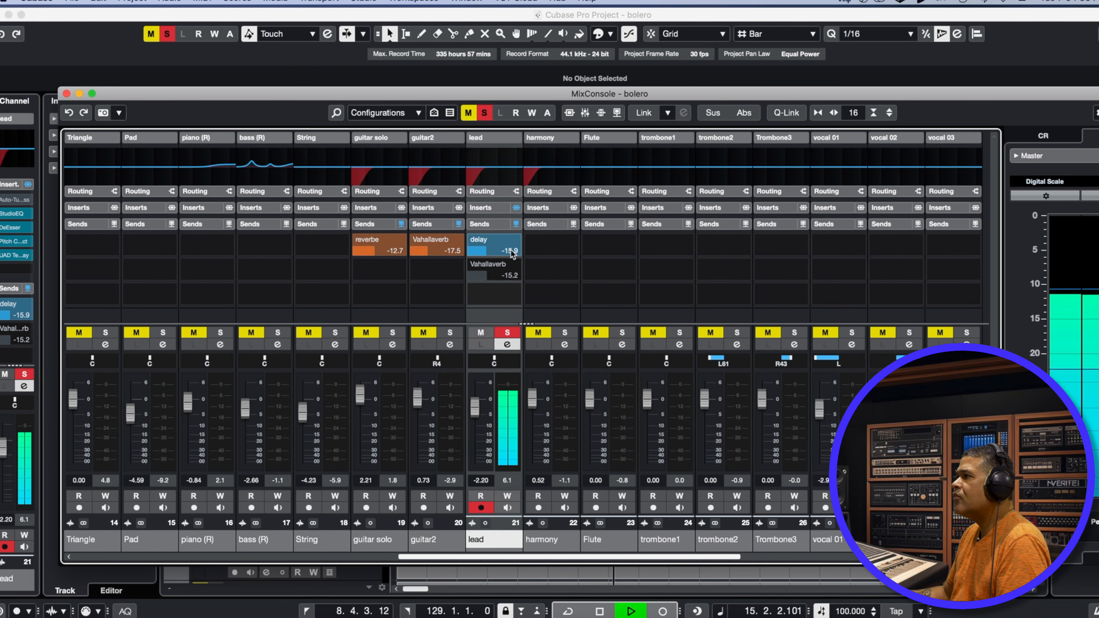
{"action": "scroll", "coordinate": [473, 251], "scroll_direction": "up", "scroll_amount": 2}
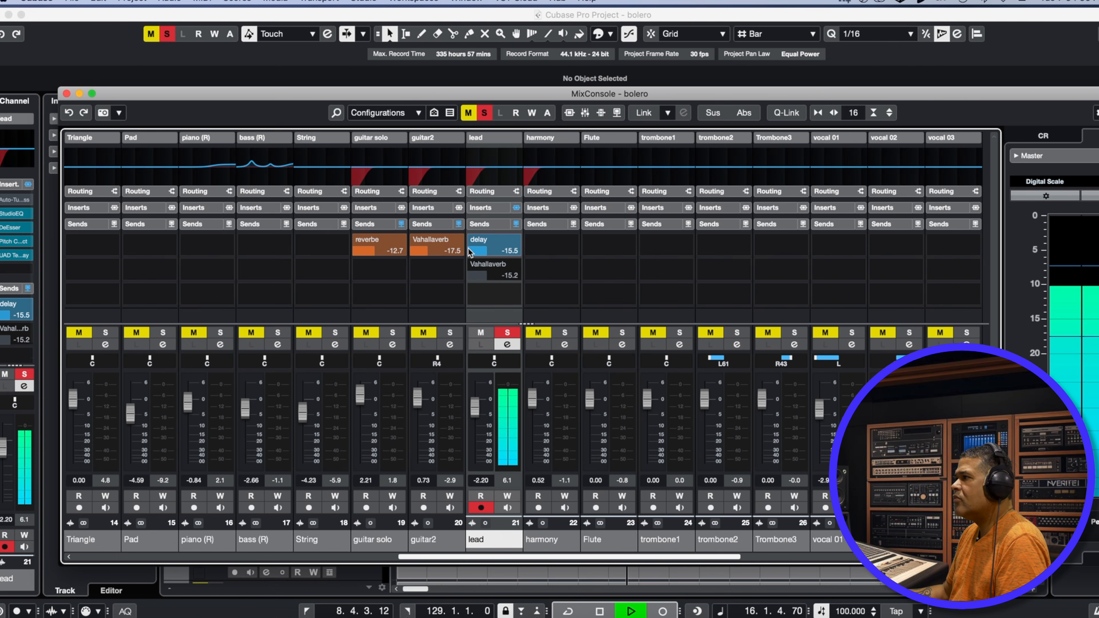
{"action": "left_click_drag", "start_coordinate": [465, 250], "coordinate": [452, 268]}
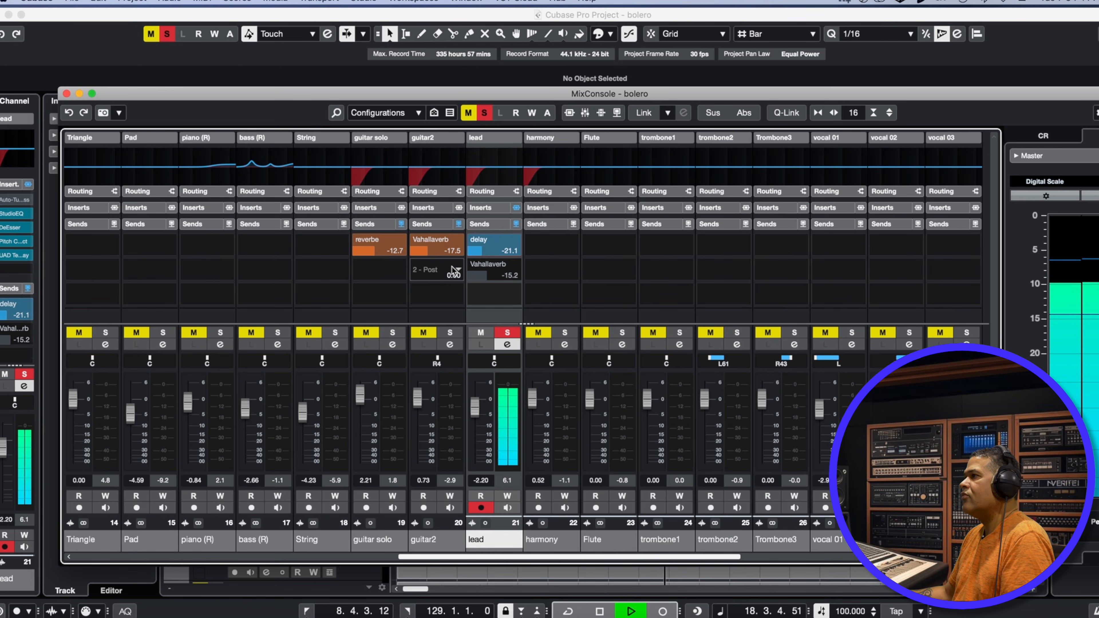
{"action": "key", "text": "space"}
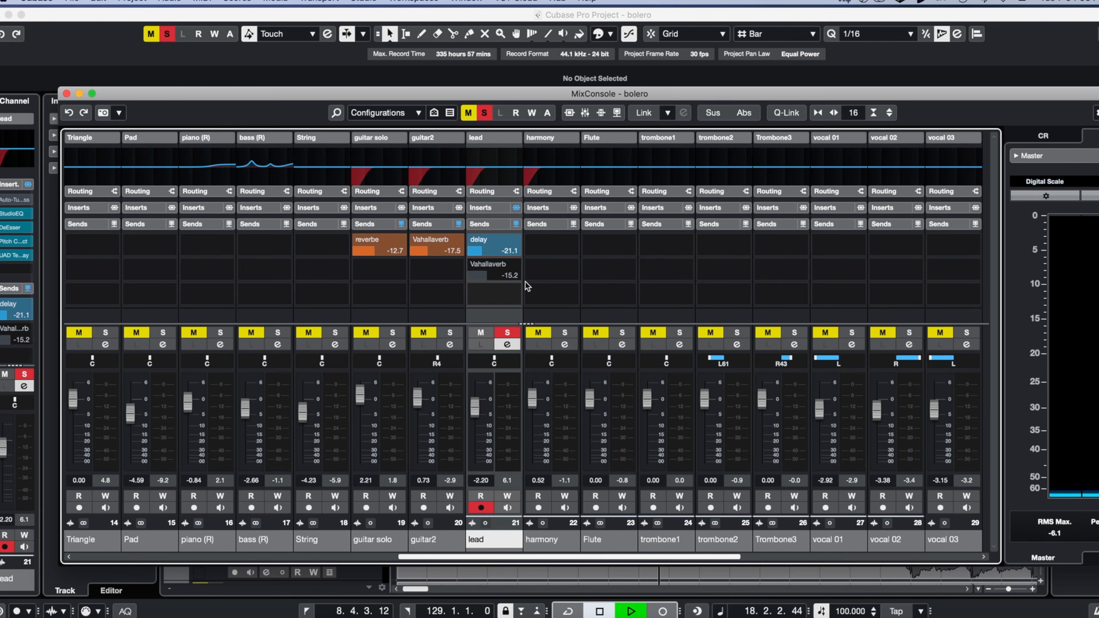
{"action": "key", "text": "space"}
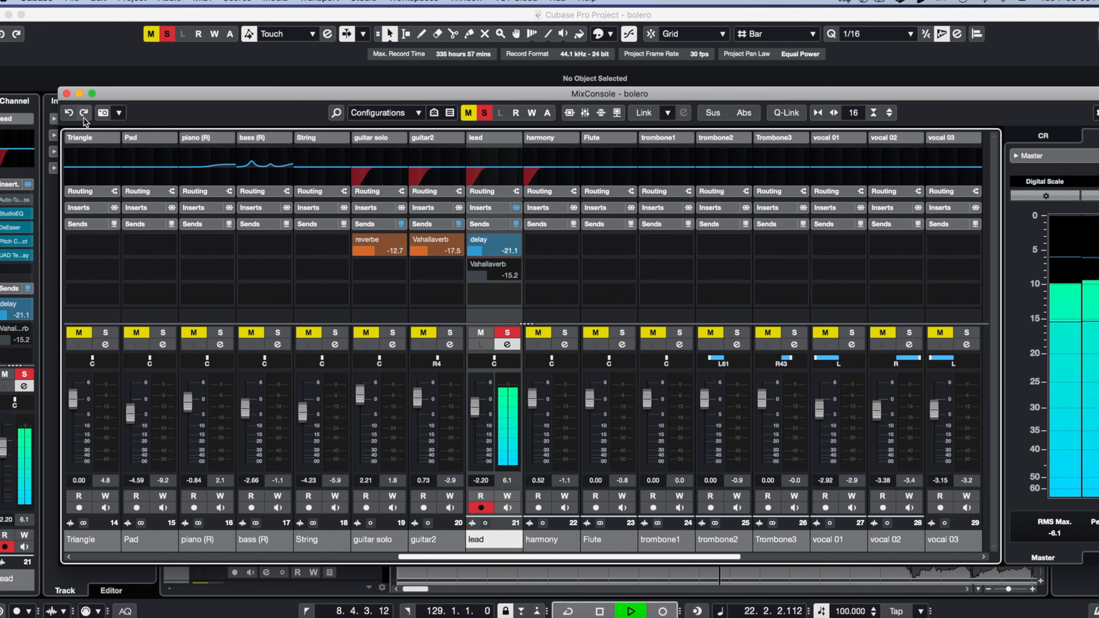
Stop playback in the MixConsole, close it, return the cursor to the left locator and unsolo the lead track
{"action": "key", "text": "space"}
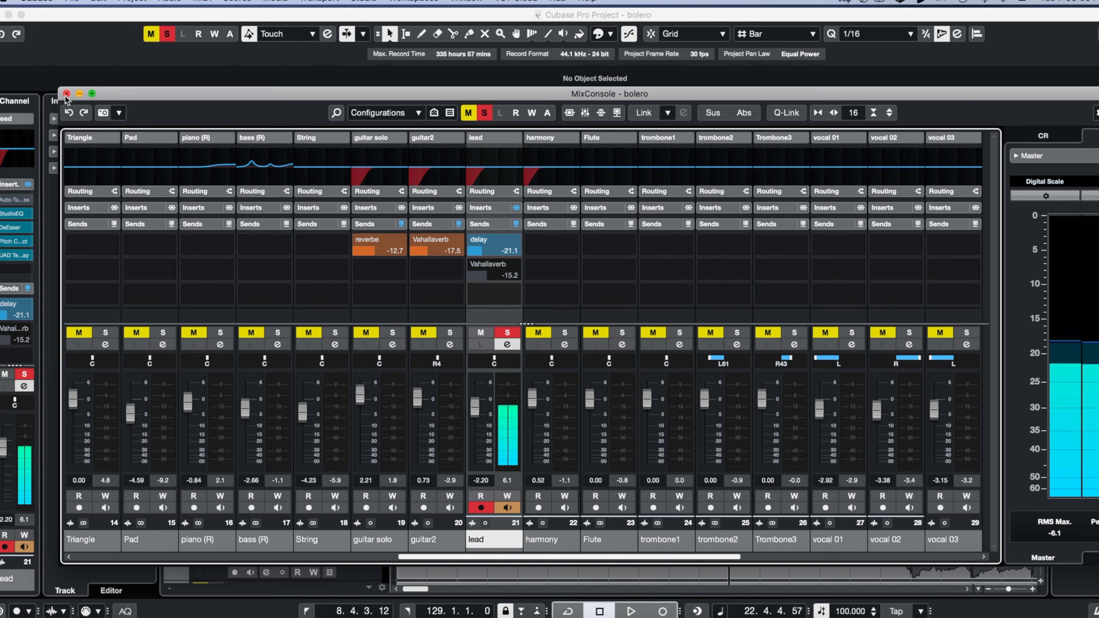
{"action": "left_click", "coordinate": [65, 94]}
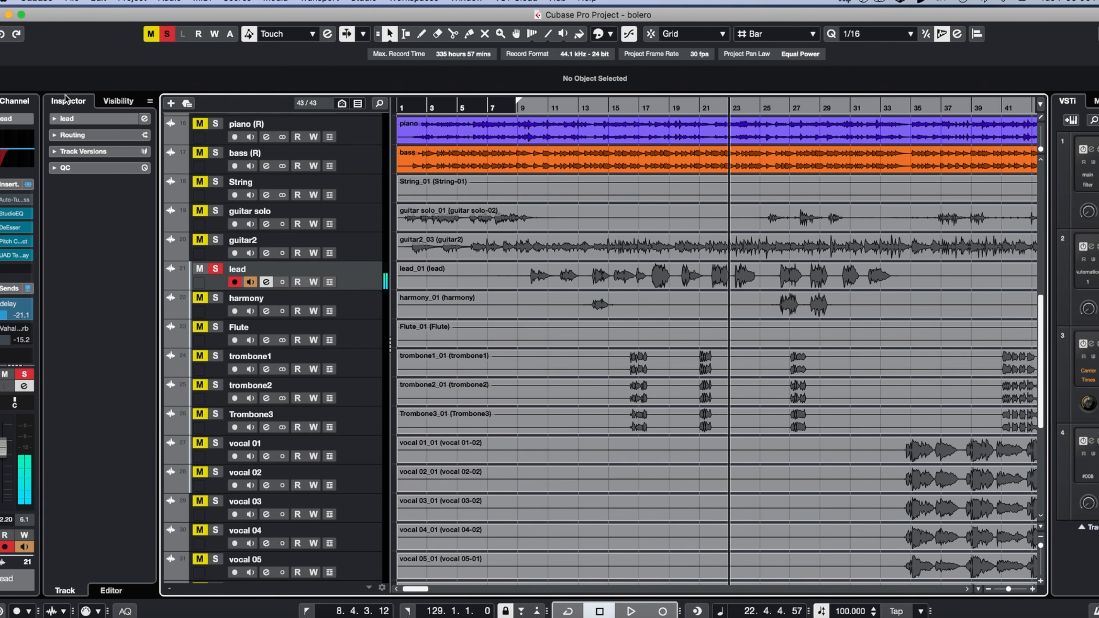
{"action": "left_click", "coordinate": [519, 108]}
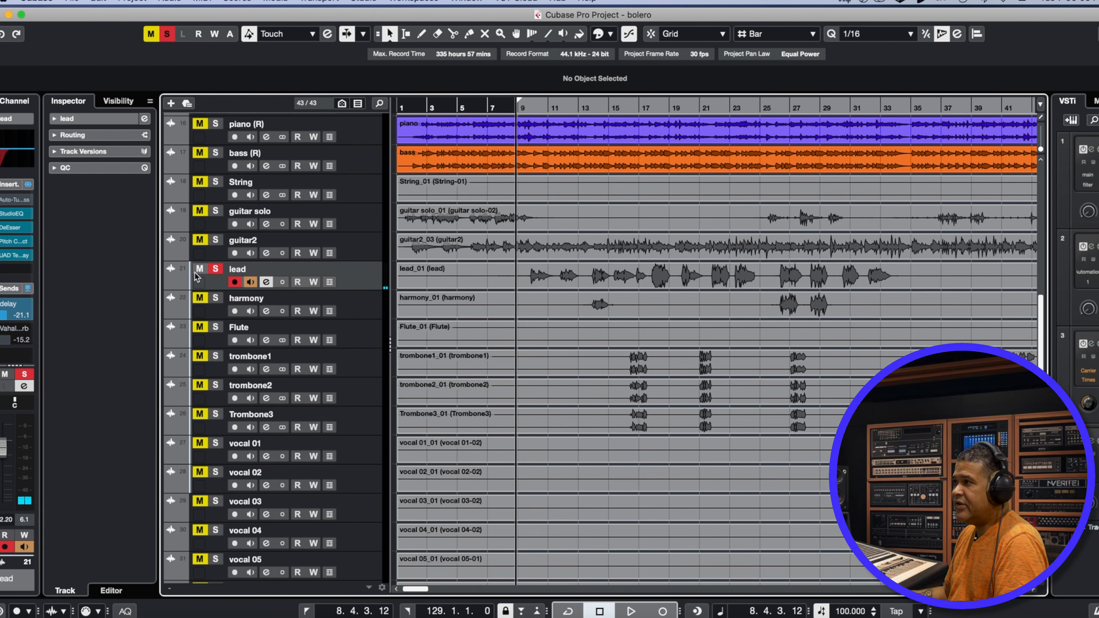
{"action": "left_click", "coordinate": [217, 272]}
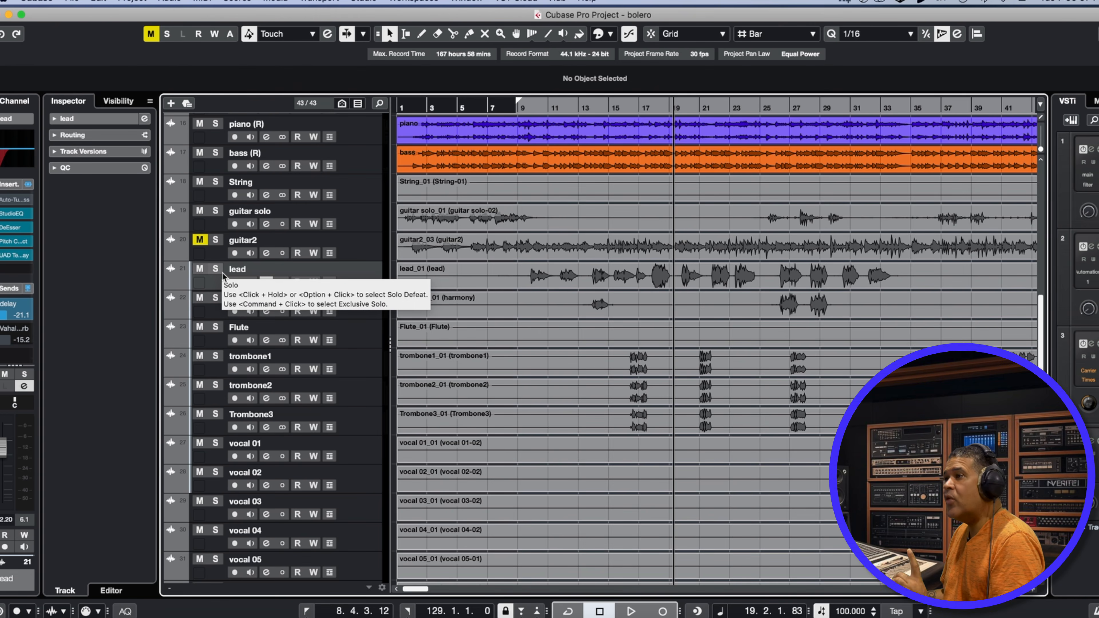
Set BassMult to 0.36 X and HighShelf to -10.27 dB in the Vahallaverb channel's ValhallaVintageVerb insert
{"action": "scroll", "coordinate": [383, 318], "scroll_direction": "down", "scroll_amount": 6}
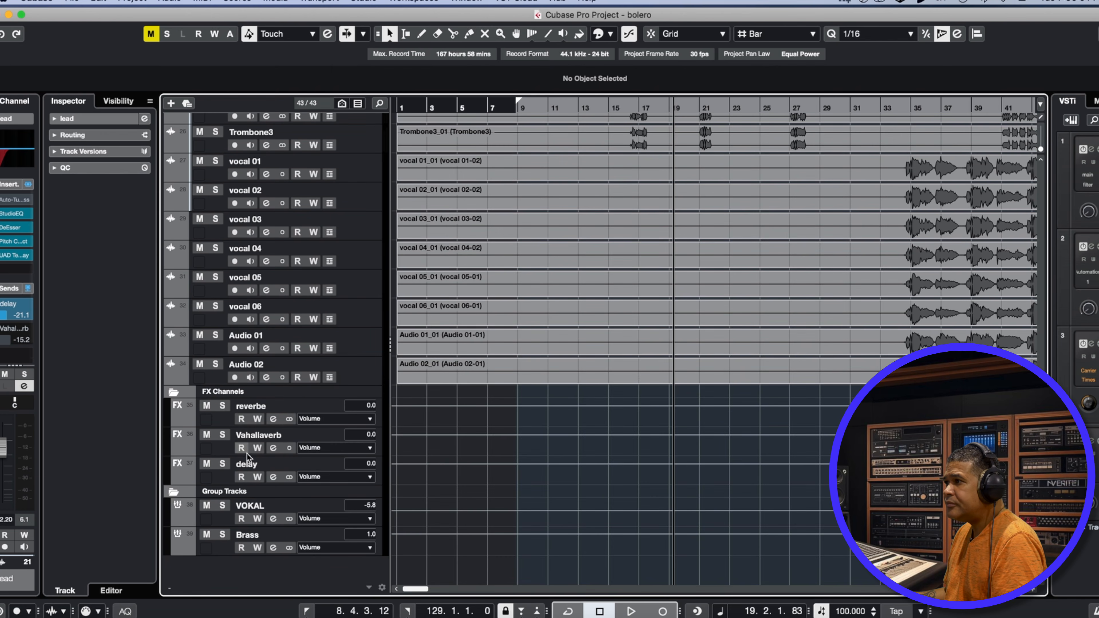
{"action": "left_click", "coordinate": [221, 447]}
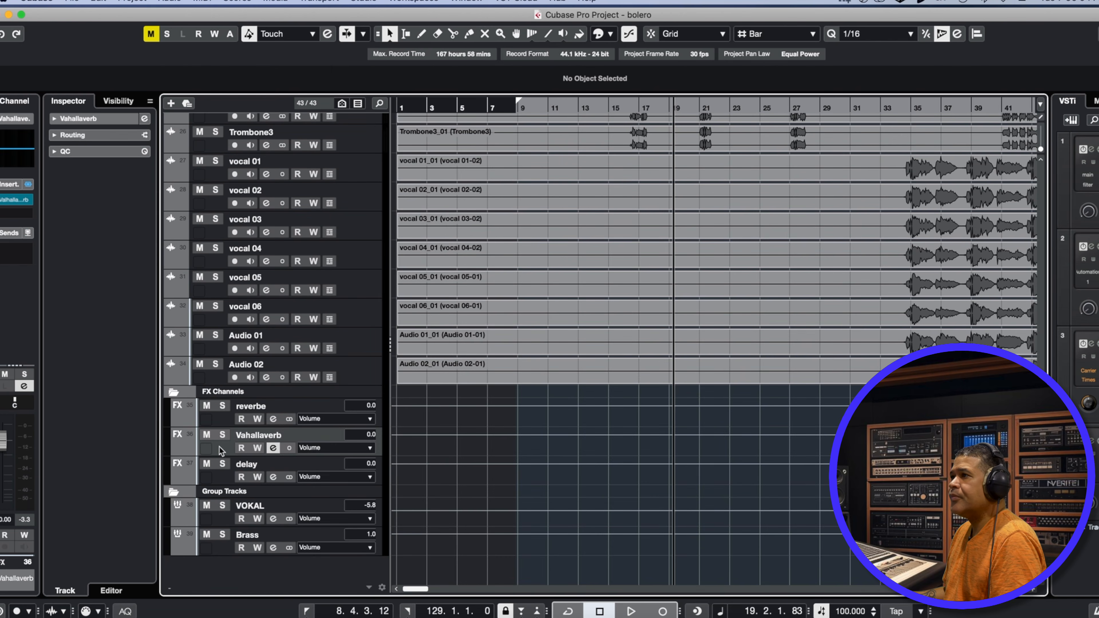
{"action": "left_click", "coordinate": [17, 199]}
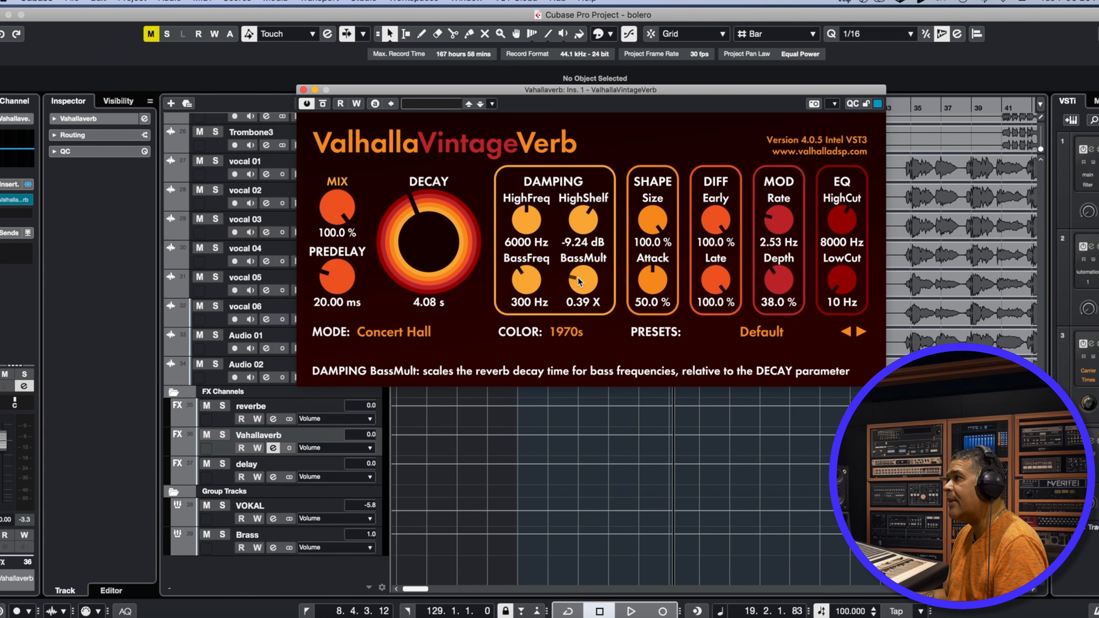
{"action": "left_click_drag", "start_coordinate": [579, 281], "coordinate": [579, 280]}
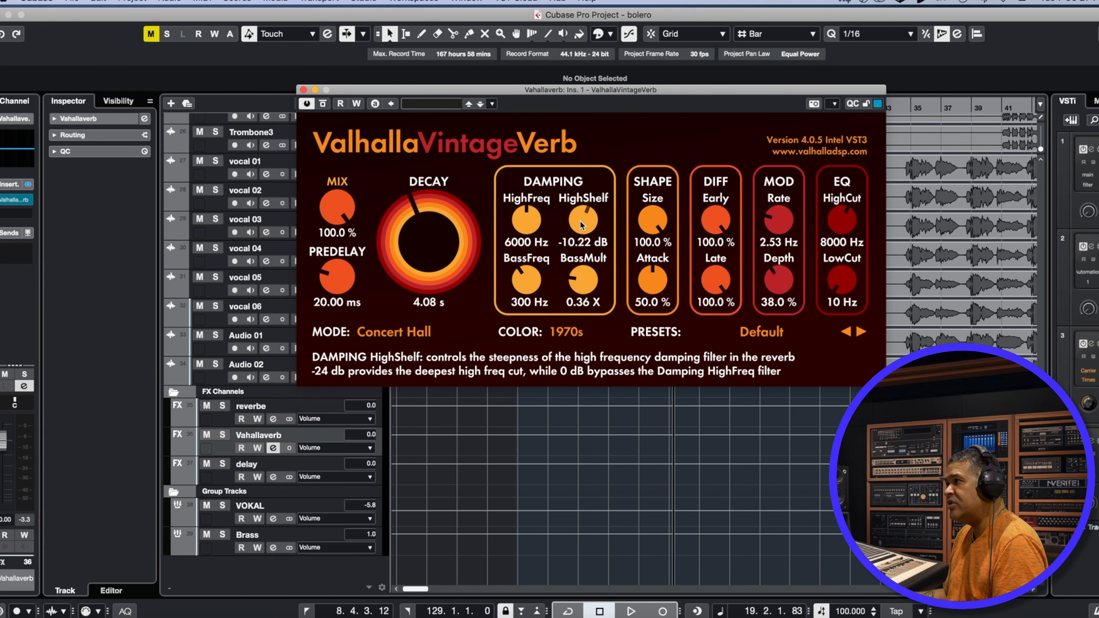
{"action": "left_click", "coordinate": [304, 90]}
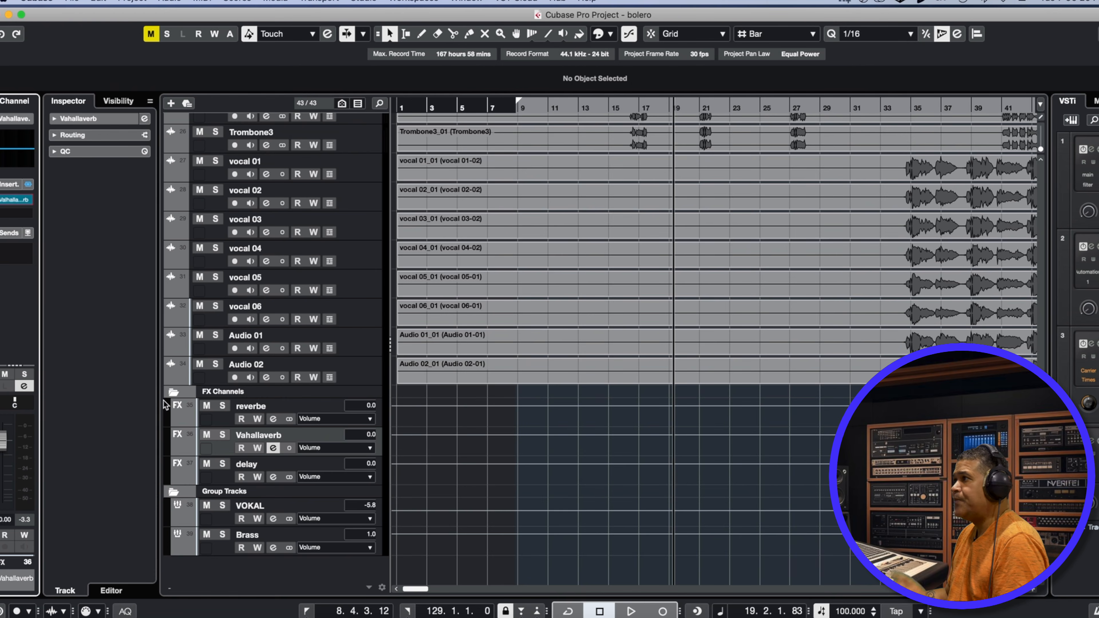
Play the song from the left locator, then solo and select the lead track
{"action": "scroll", "coordinate": [338, 413], "scroll_direction": "up", "scroll_amount": 10}
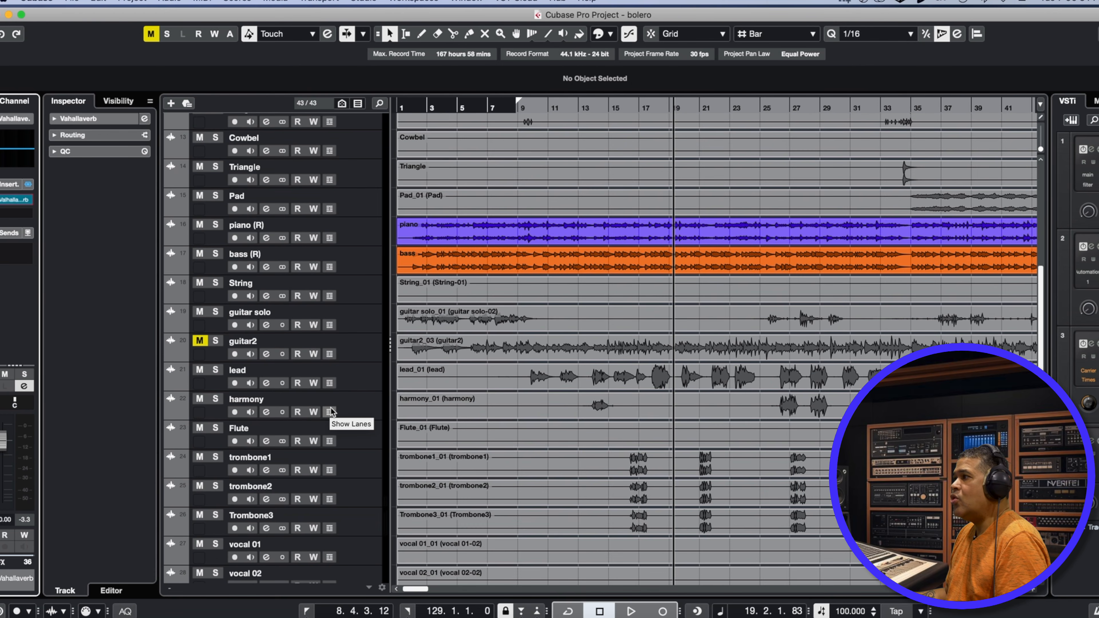
{"action": "scroll", "coordinate": [332, 411], "scroll_direction": "up", "scroll_amount": 10}
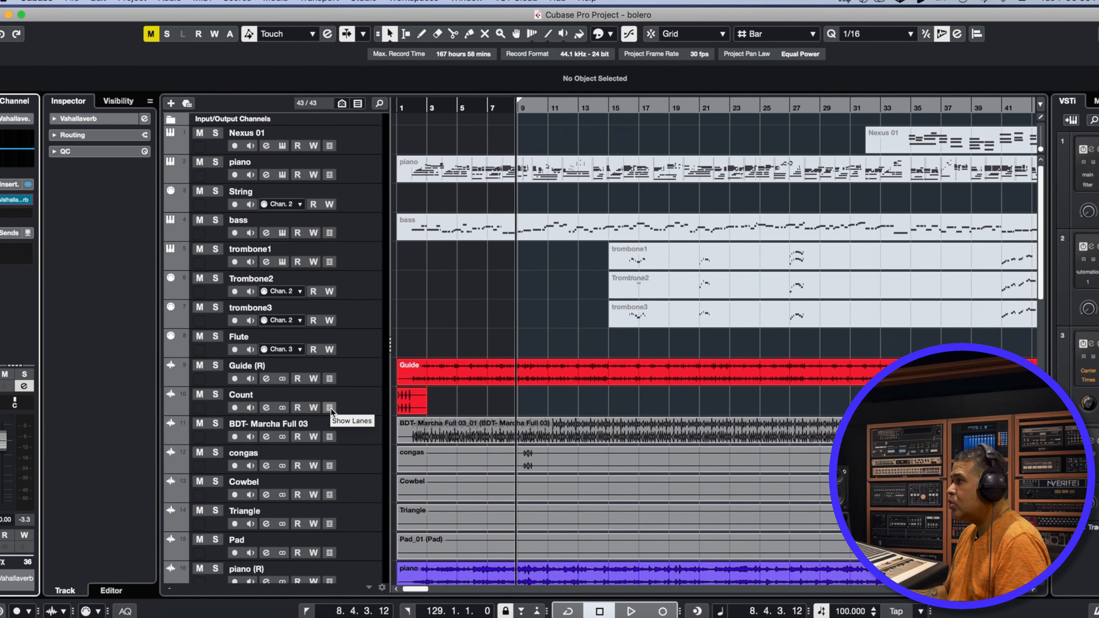
{"action": "key", "text": "space"}
{"action": "scroll", "coordinate": [640, 343], "scroll_direction": "down", "scroll_amount": 10}
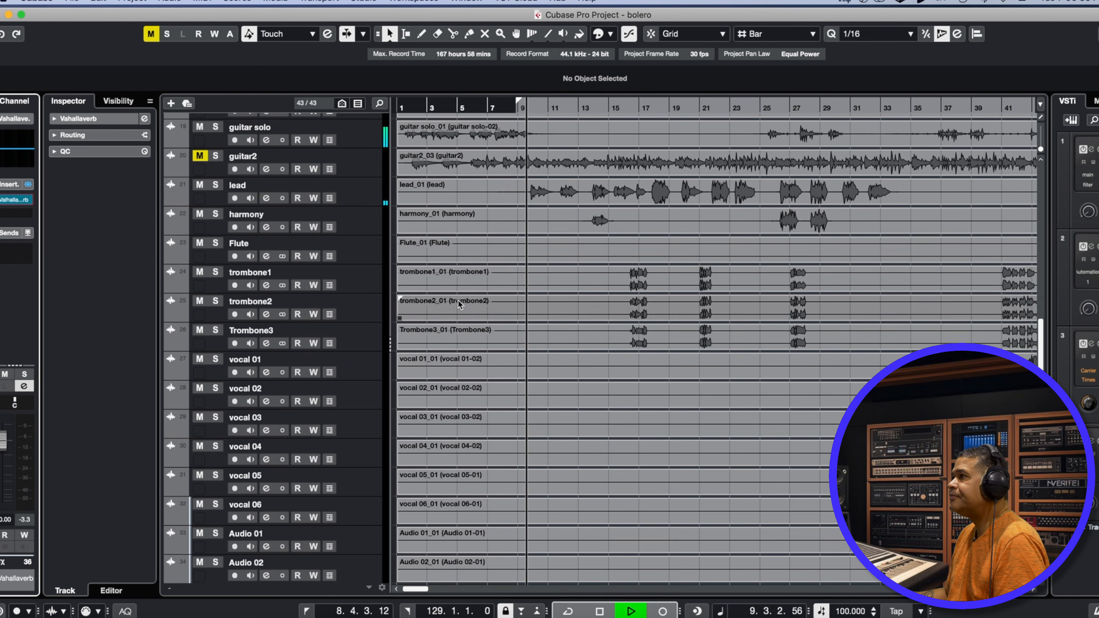
{"action": "left_click", "coordinate": [215, 185]}
{"action": "left_click", "coordinate": [217, 204]}
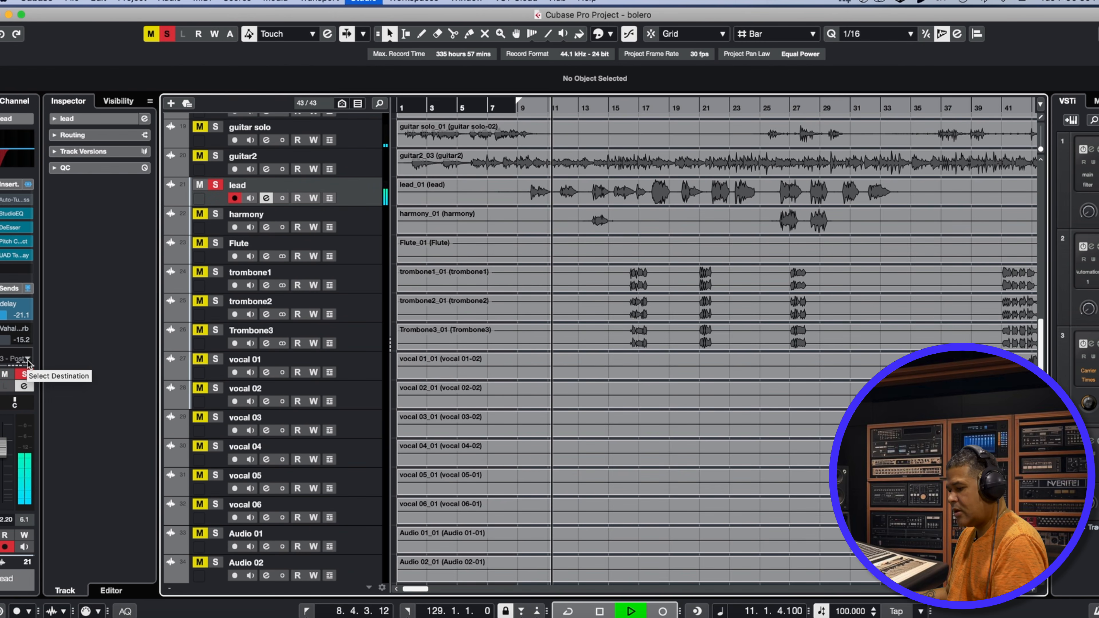
Solo the Vahallaverb FX channel along with the lead vocal during playback
{"action": "key", "text": "F3"}
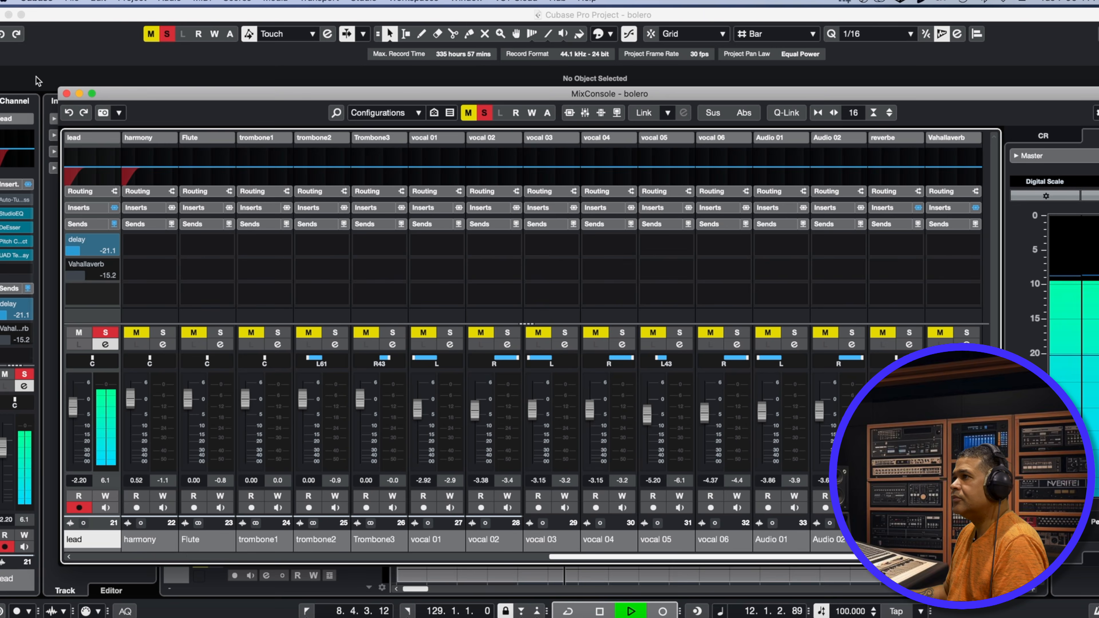
{"action": "key", "text": "F3"}
{"action": "scroll", "coordinate": [692, 307], "scroll_direction": "down", "scroll_amount": 5}
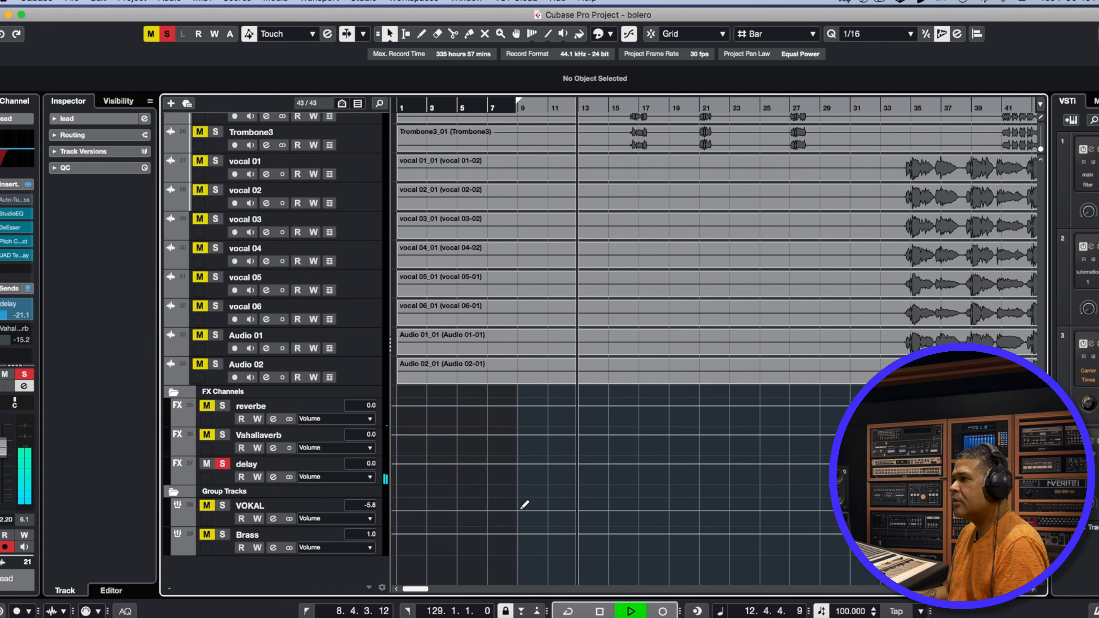
{"action": "left_click", "coordinate": [223, 436]}
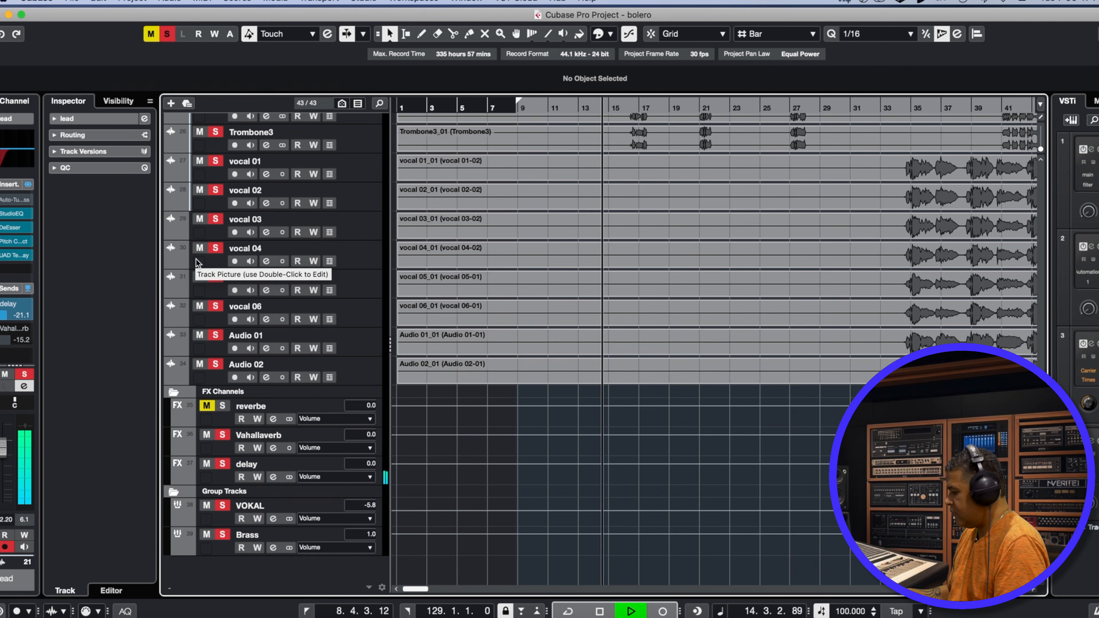
In the MixConsole, bypass the lead channel's delay send, activate its Vahallaverb send and set that send's level to -17.1
{"action": "key", "text": "F3"}
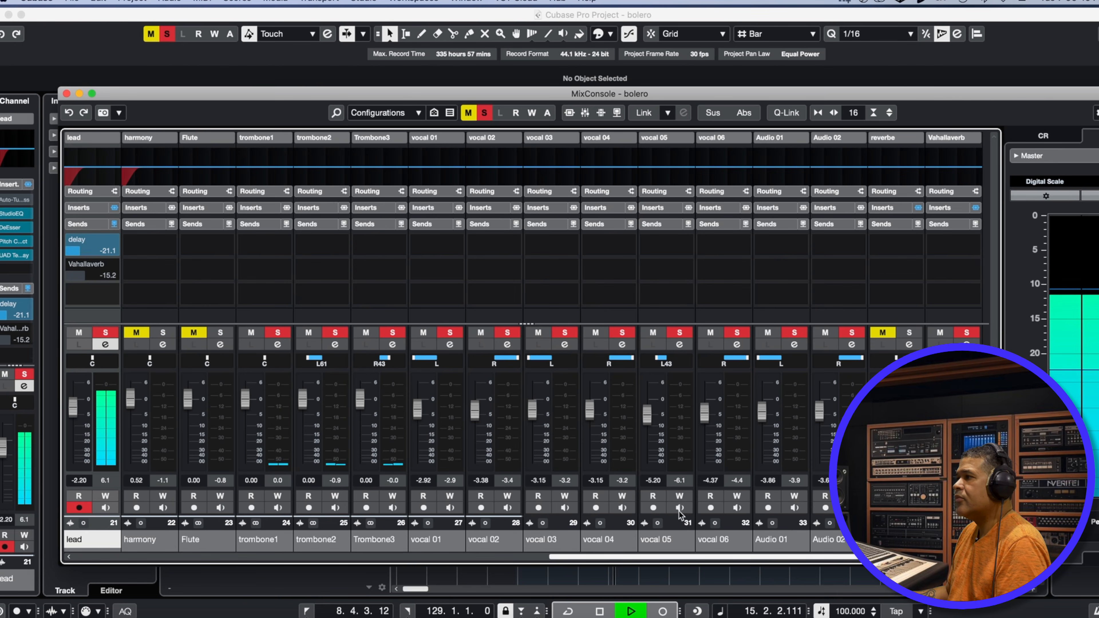
{"action": "left_click_drag", "start_coordinate": [620, 557], "coordinate": [511, 560]}
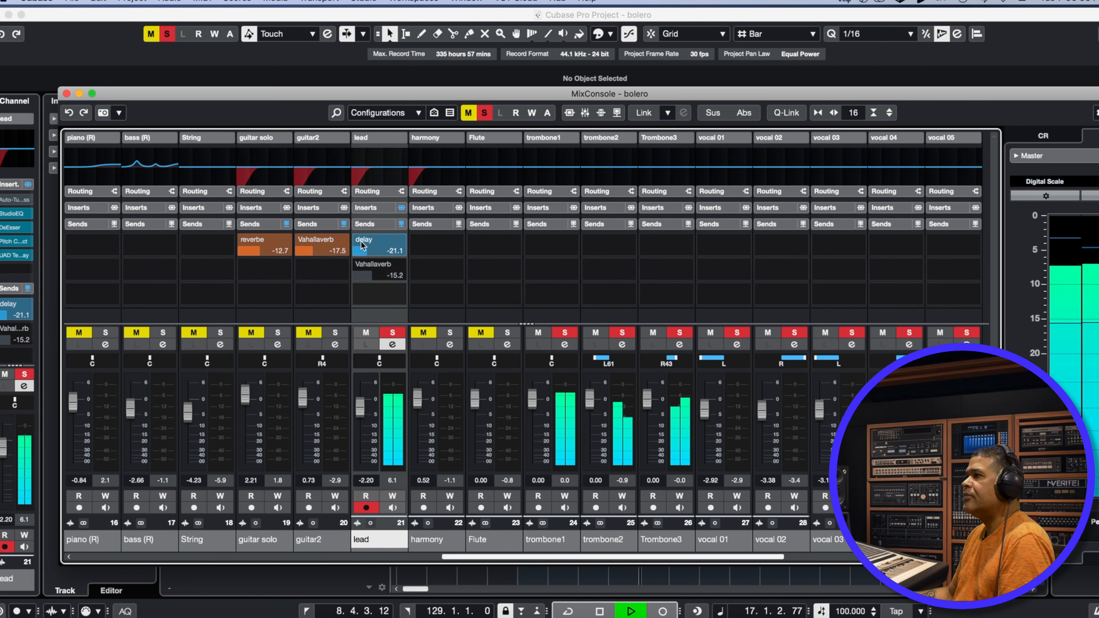
{"action": "key", "text": "space"}
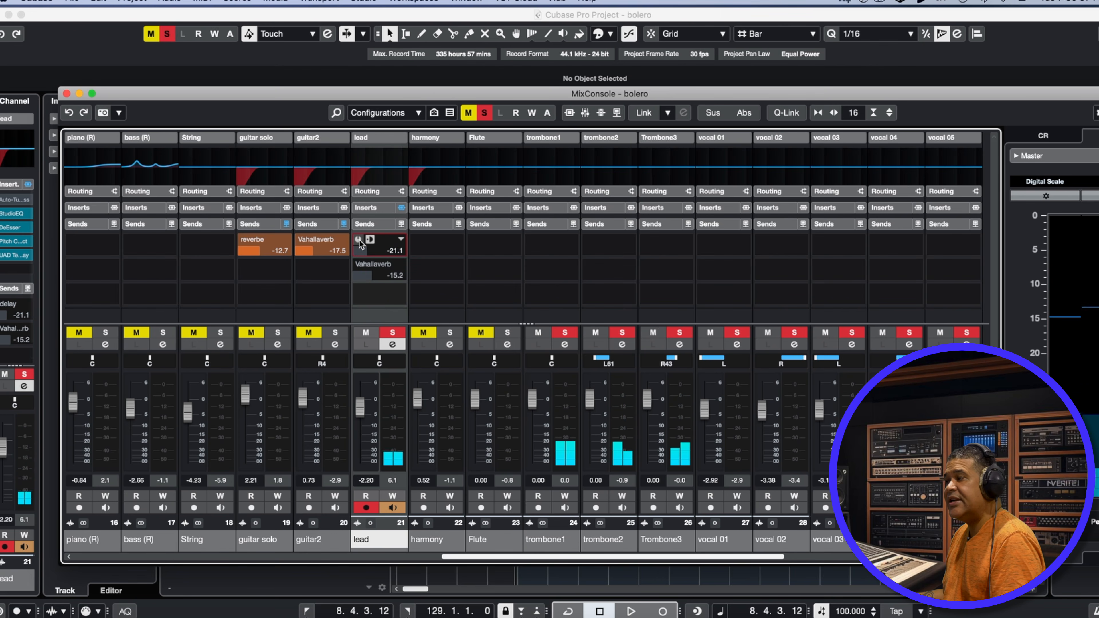
{"action": "key", "text": "space"}
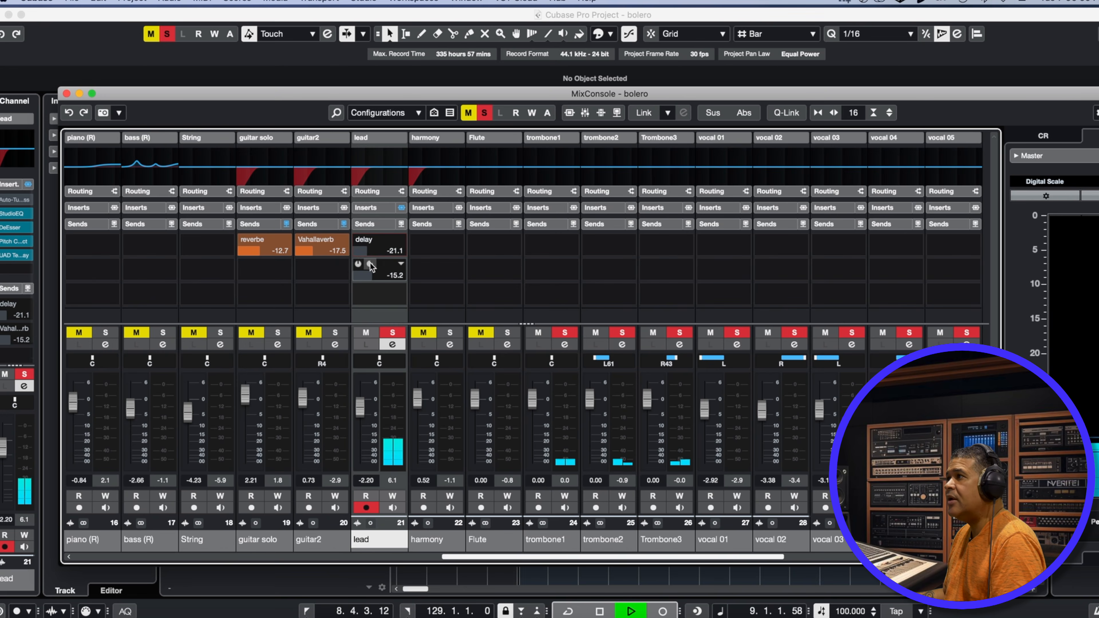
{"action": "left_click", "coordinate": [357, 264]}
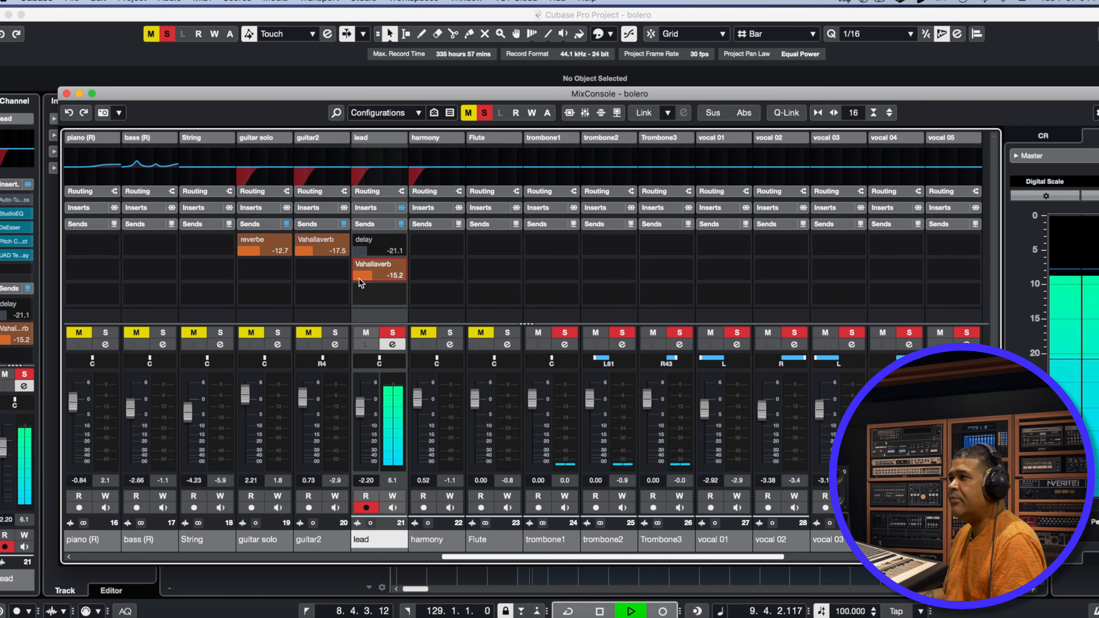
{"action": "left_click_drag", "start_coordinate": [369, 279], "coordinate": [360, 279]}
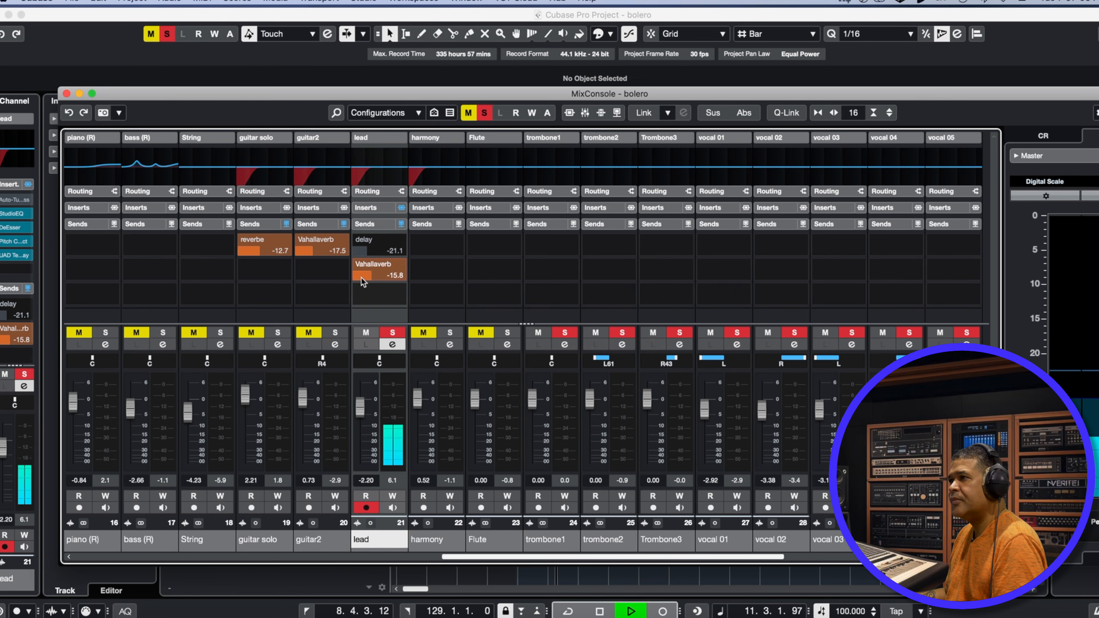
{"action": "left_click_drag", "start_coordinate": [360, 277], "coordinate": [365, 280]}
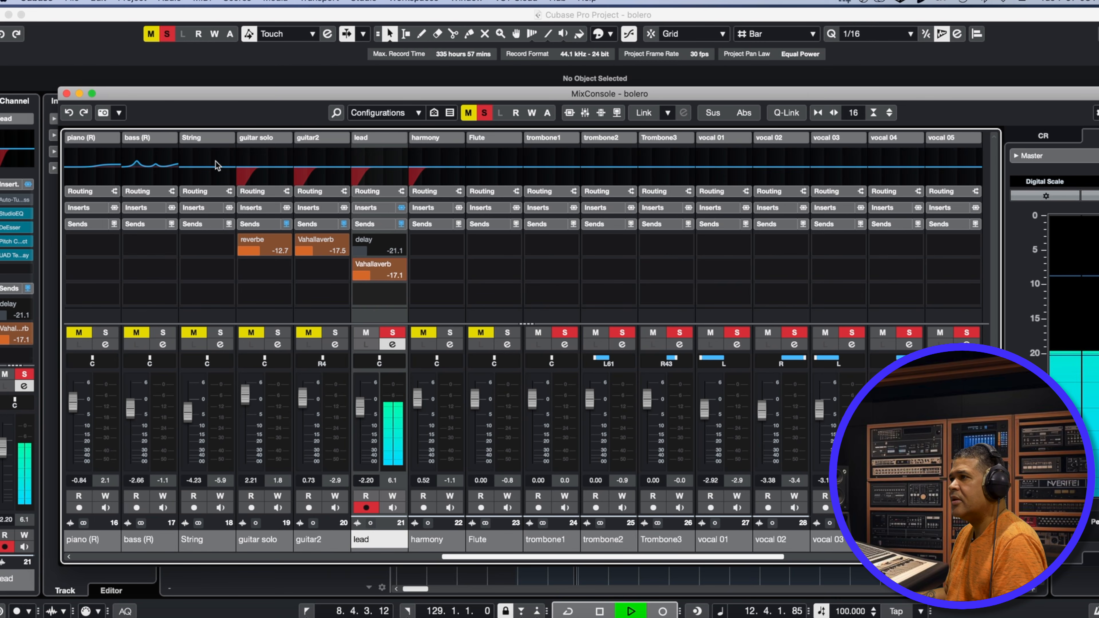
Set the Vahallaverb channel's ValhallaVintageVerb damping to BassMult 0.33 X and HighShelf -10.58 dB
{"action": "left_click", "coordinate": [66, 94]}
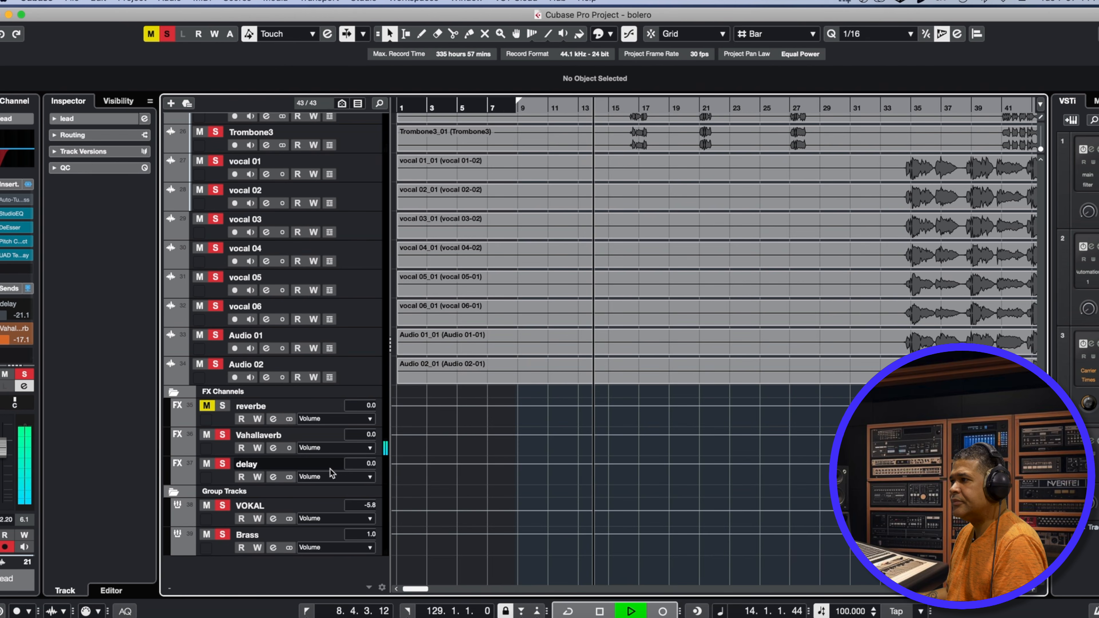
{"action": "left_click", "coordinate": [214, 453]}
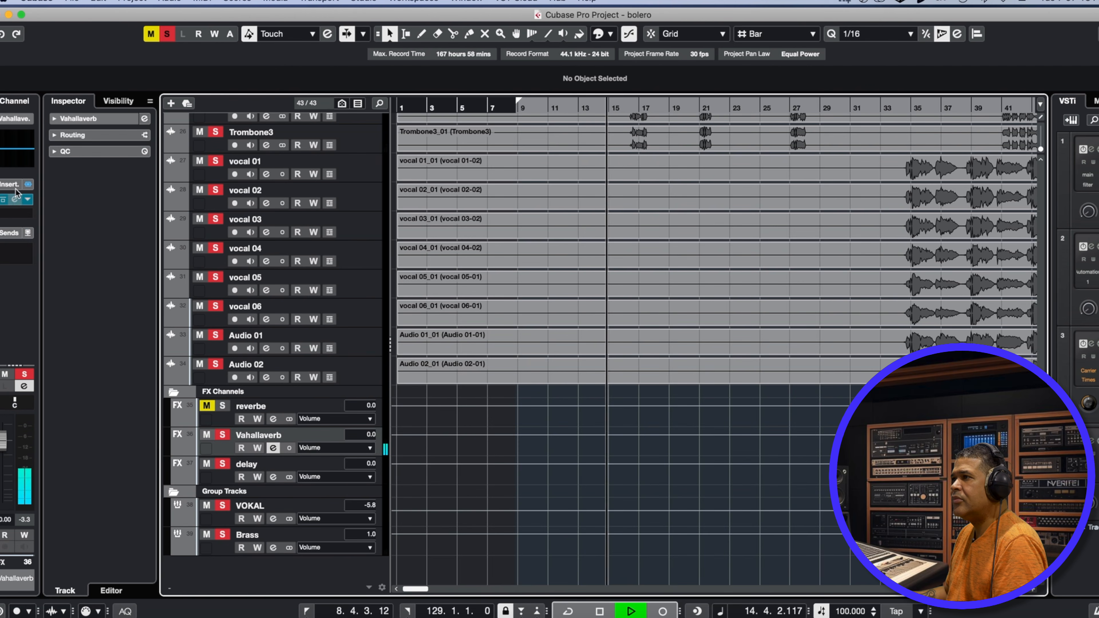
{"action": "left_click", "coordinate": [14, 201]}
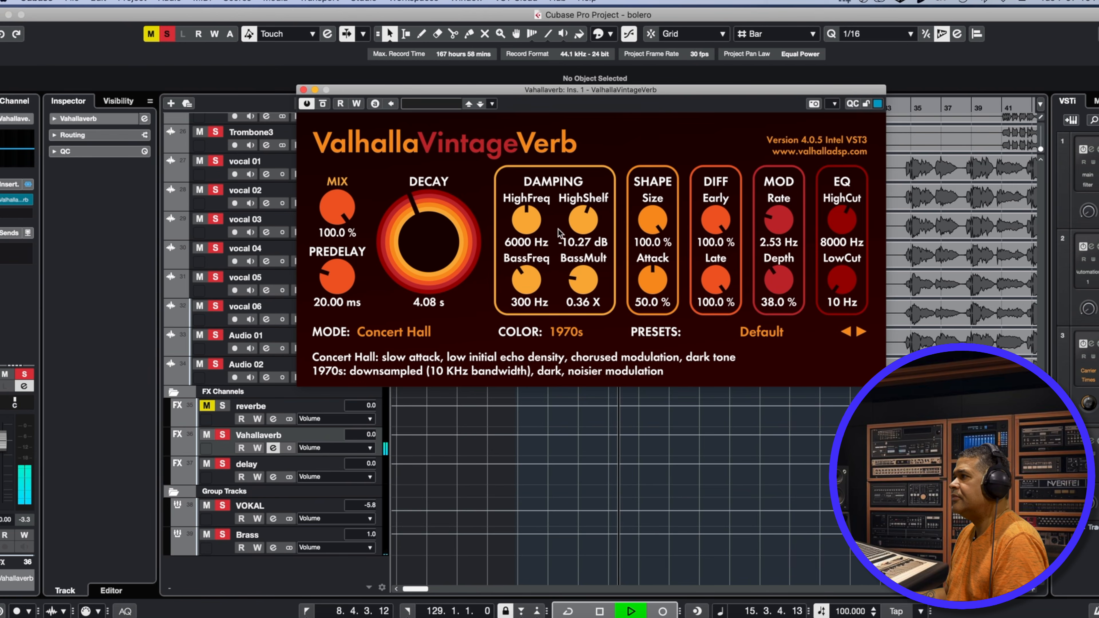
{"action": "key", "text": "space"}
{"action": "left_click", "coordinate": [572, 282]}
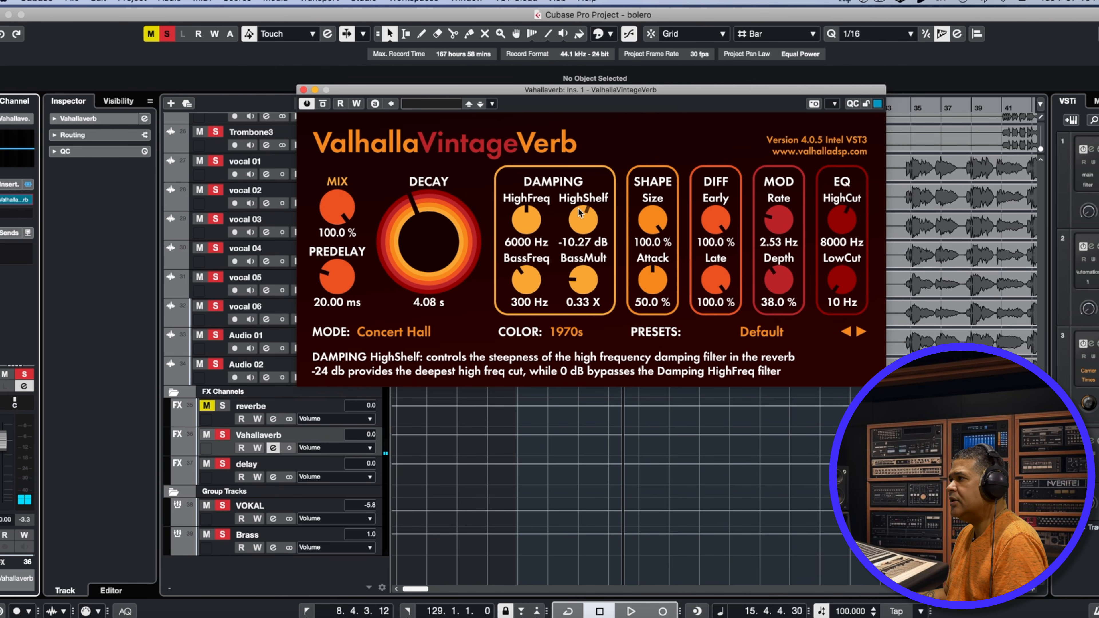
{"action": "left_click_drag", "start_coordinate": [577, 212], "coordinate": [578, 211]}
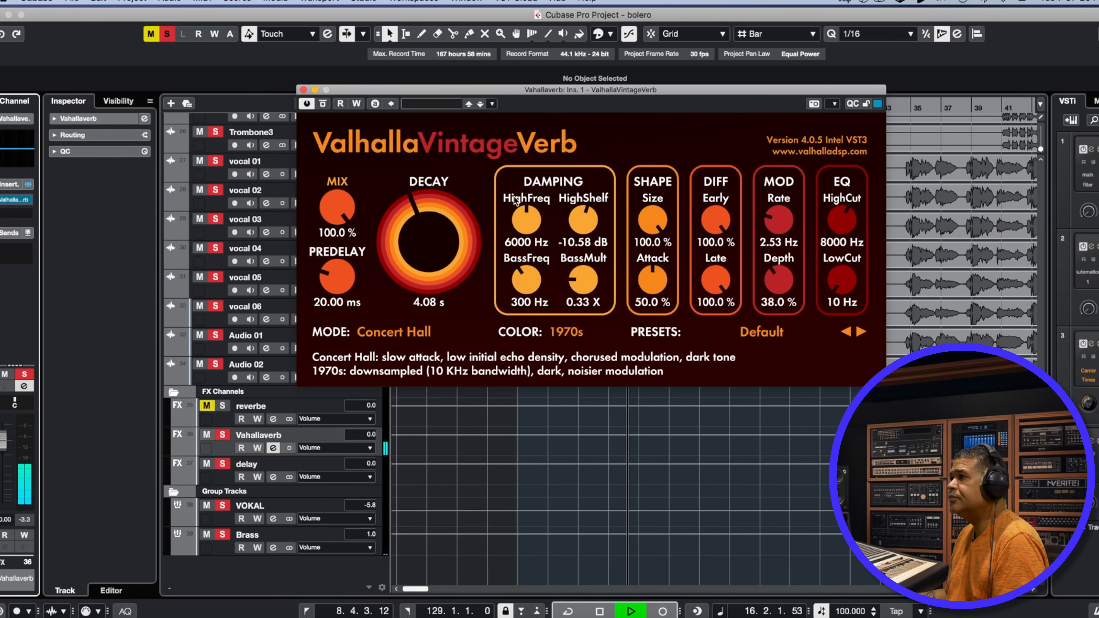
{"action": "left_click", "coordinate": [303, 89]}
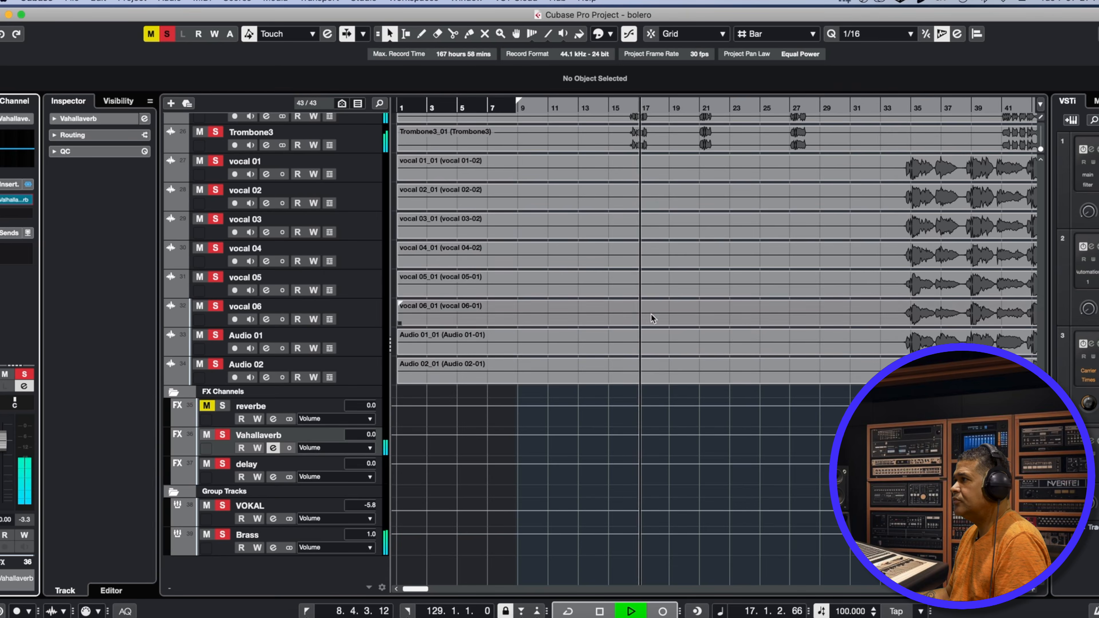
Reactivate the lead channel's delay send in the MixConsole at -22.5 and set its Vahallaverb send to -17.5
{"action": "scroll", "coordinate": [650, 311], "scroll_direction": "up", "scroll_amount": 5}
{"action": "scroll", "coordinate": [652, 316], "scroll_direction": "up", "scroll_amount": 2}
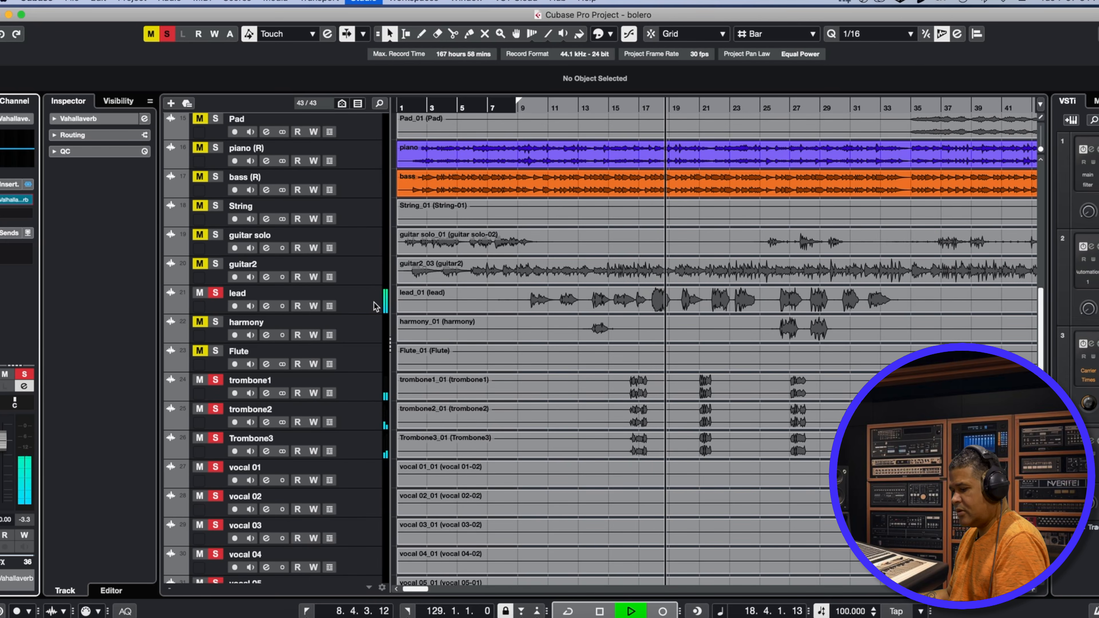
{"action": "key", "text": "F3"}
{"action": "key", "text": "space"}
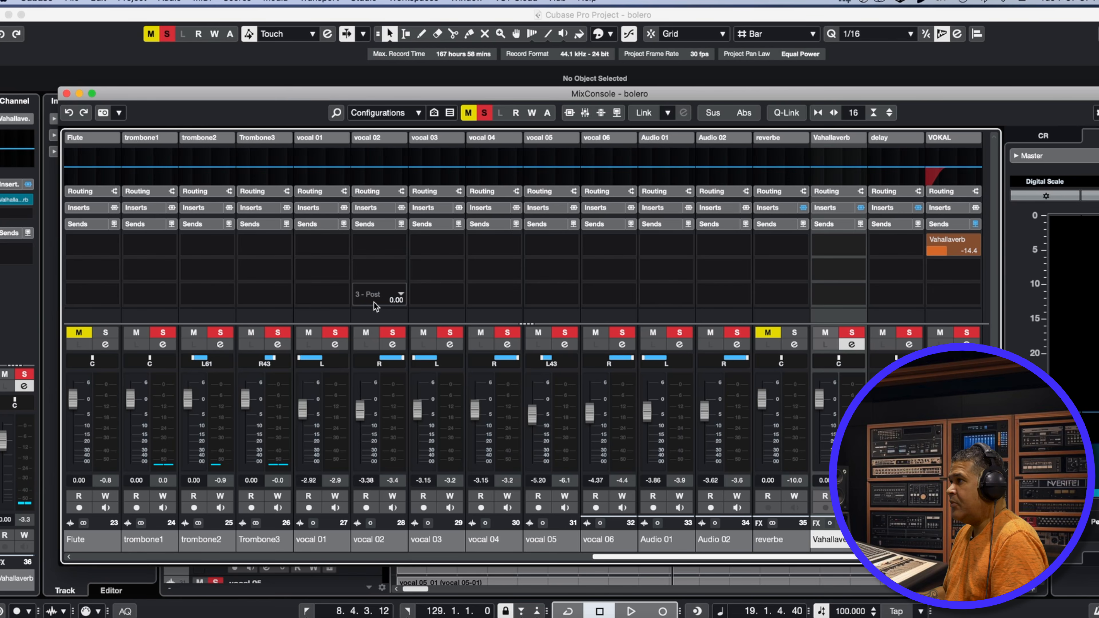
{"action": "left_click_drag", "start_coordinate": [635, 558], "coordinate": [485, 562]}
{"action": "left_click", "coordinate": [356, 239]}
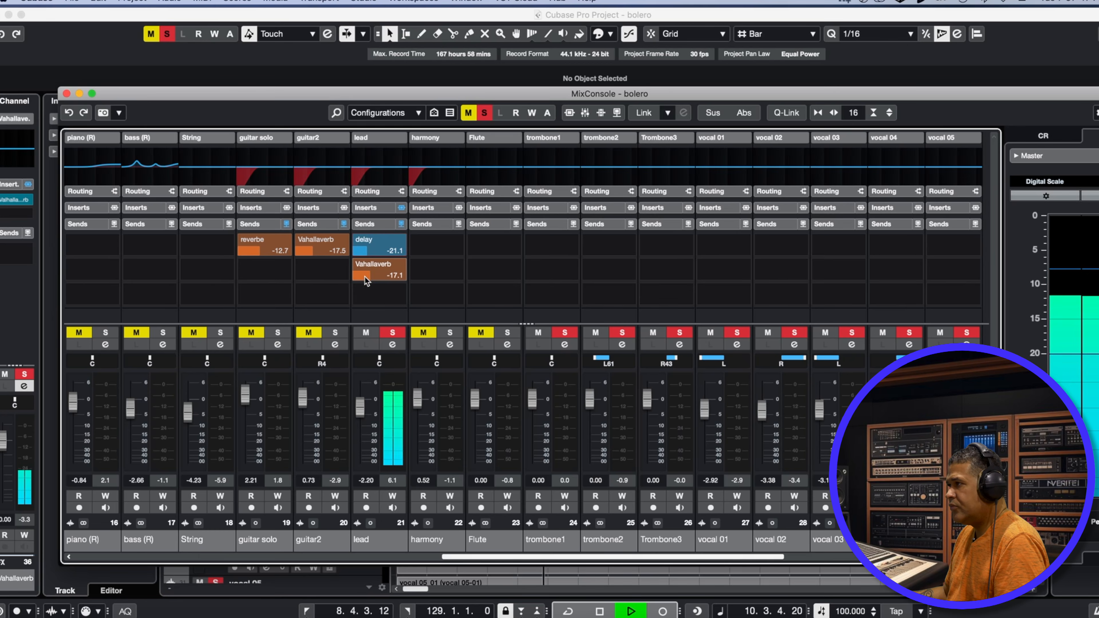
{"action": "left_click_drag", "start_coordinate": [360, 251], "coordinate": [354, 250]}
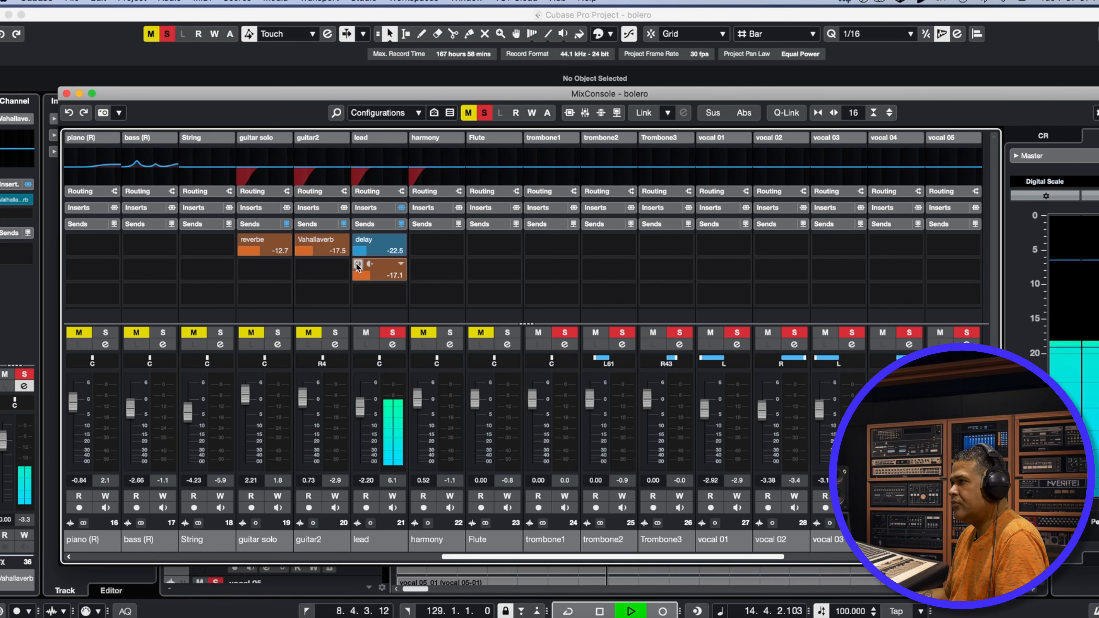
{"action": "left_click", "coordinate": [370, 279]}
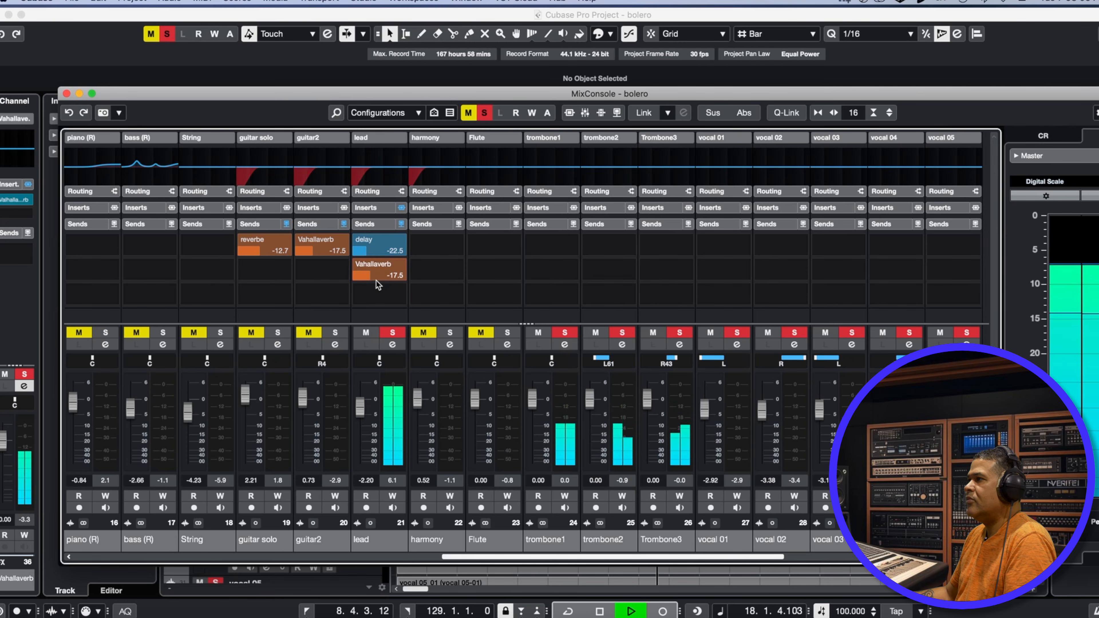
Close the MixConsole and raise the lead track's fader to -0.77 while the full mix plays unsoloed
{"action": "key", "text": "space"}
{"action": "left_click", "coordinate": [67, 94]}
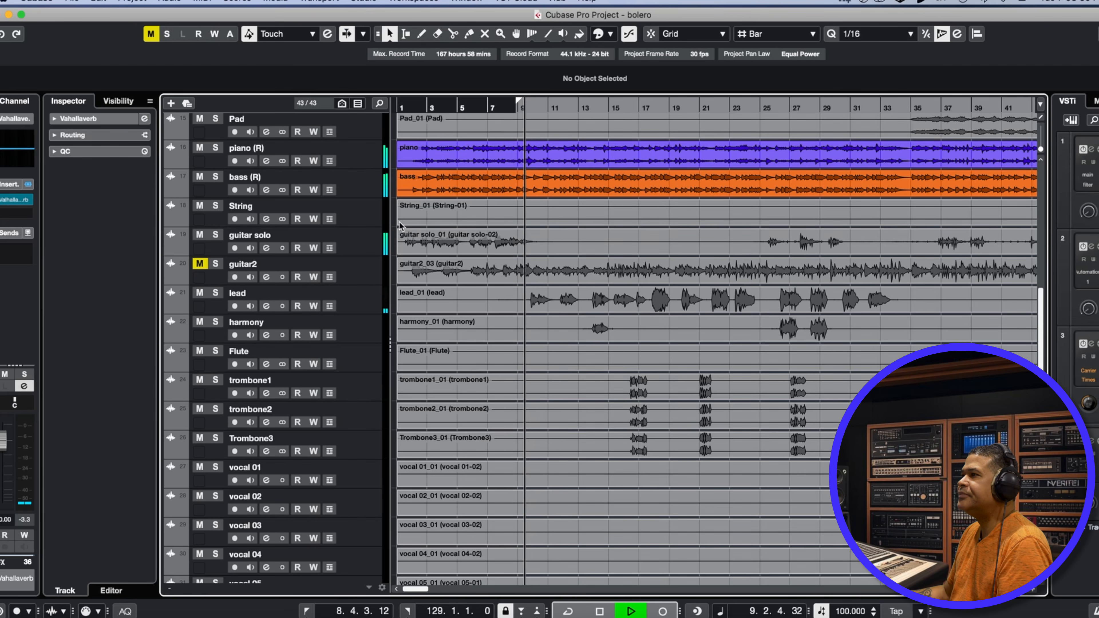
{"action": "left_click", "coordinate": [369, 311]}
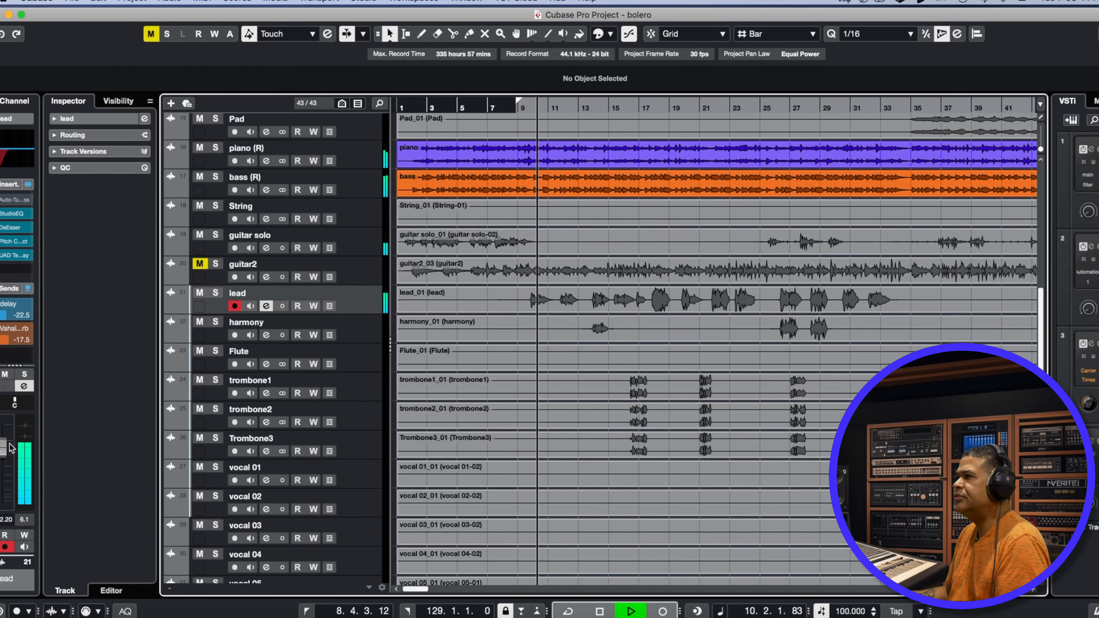
{"action": "left_click_drag", "start_coordinate": [8, 450], "coordinate": [8, 445]}
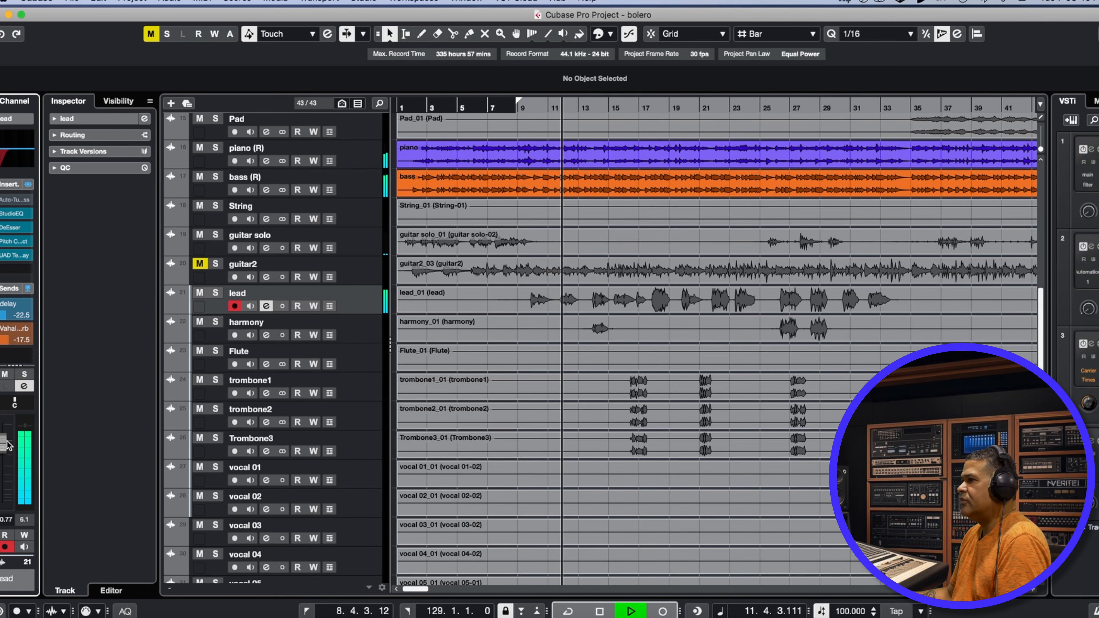